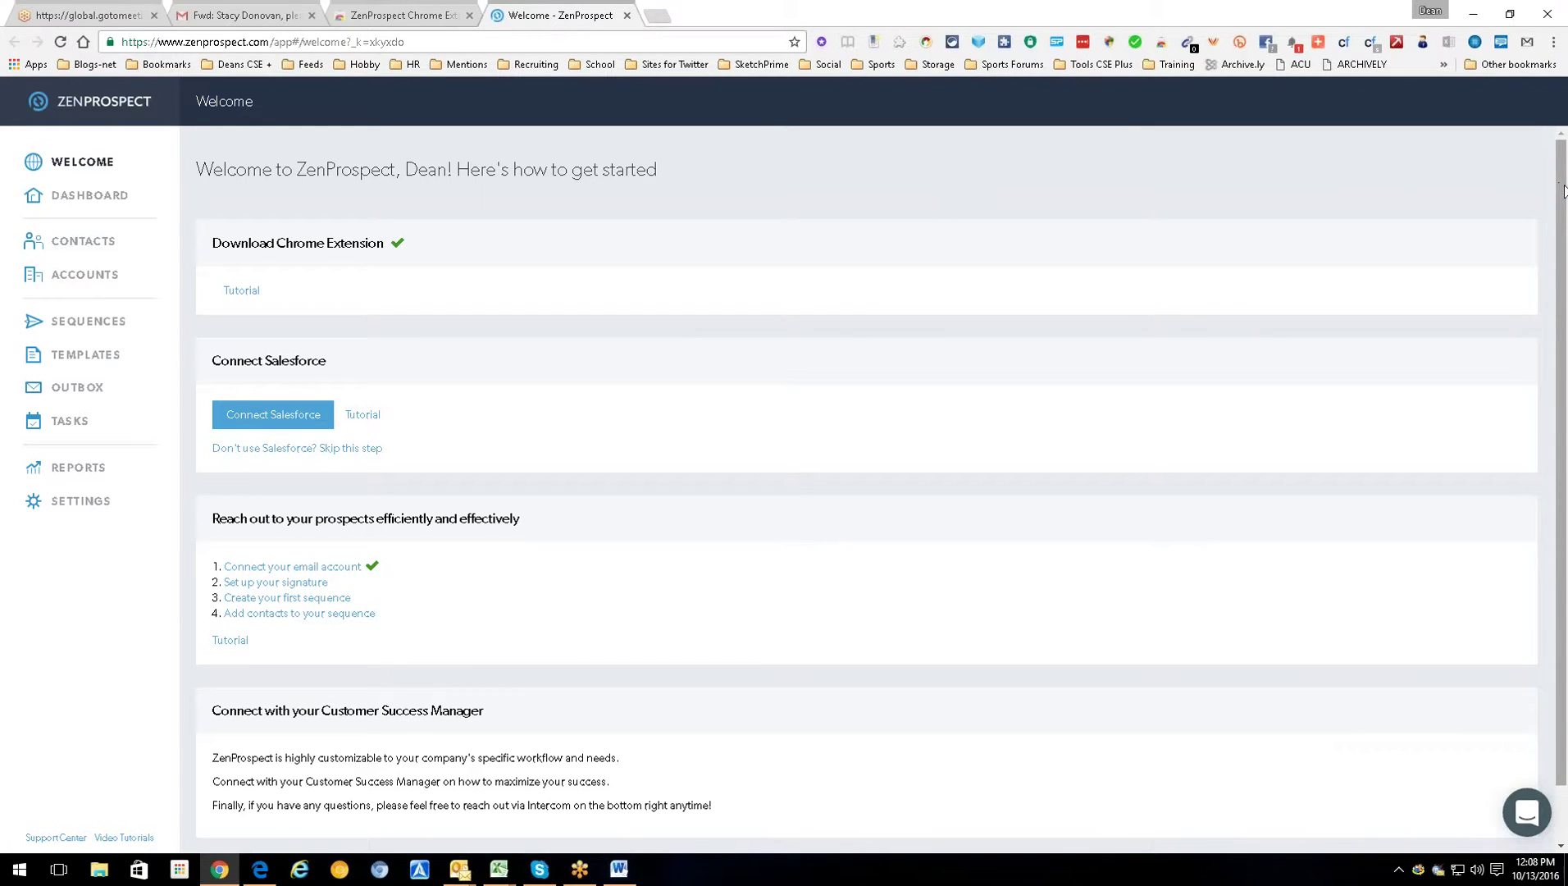
Show the ZenProspect Chrome Extension's Web Store page, where it is already added to Chrome.
left_click_drag(1563, 190, 1530, 164)
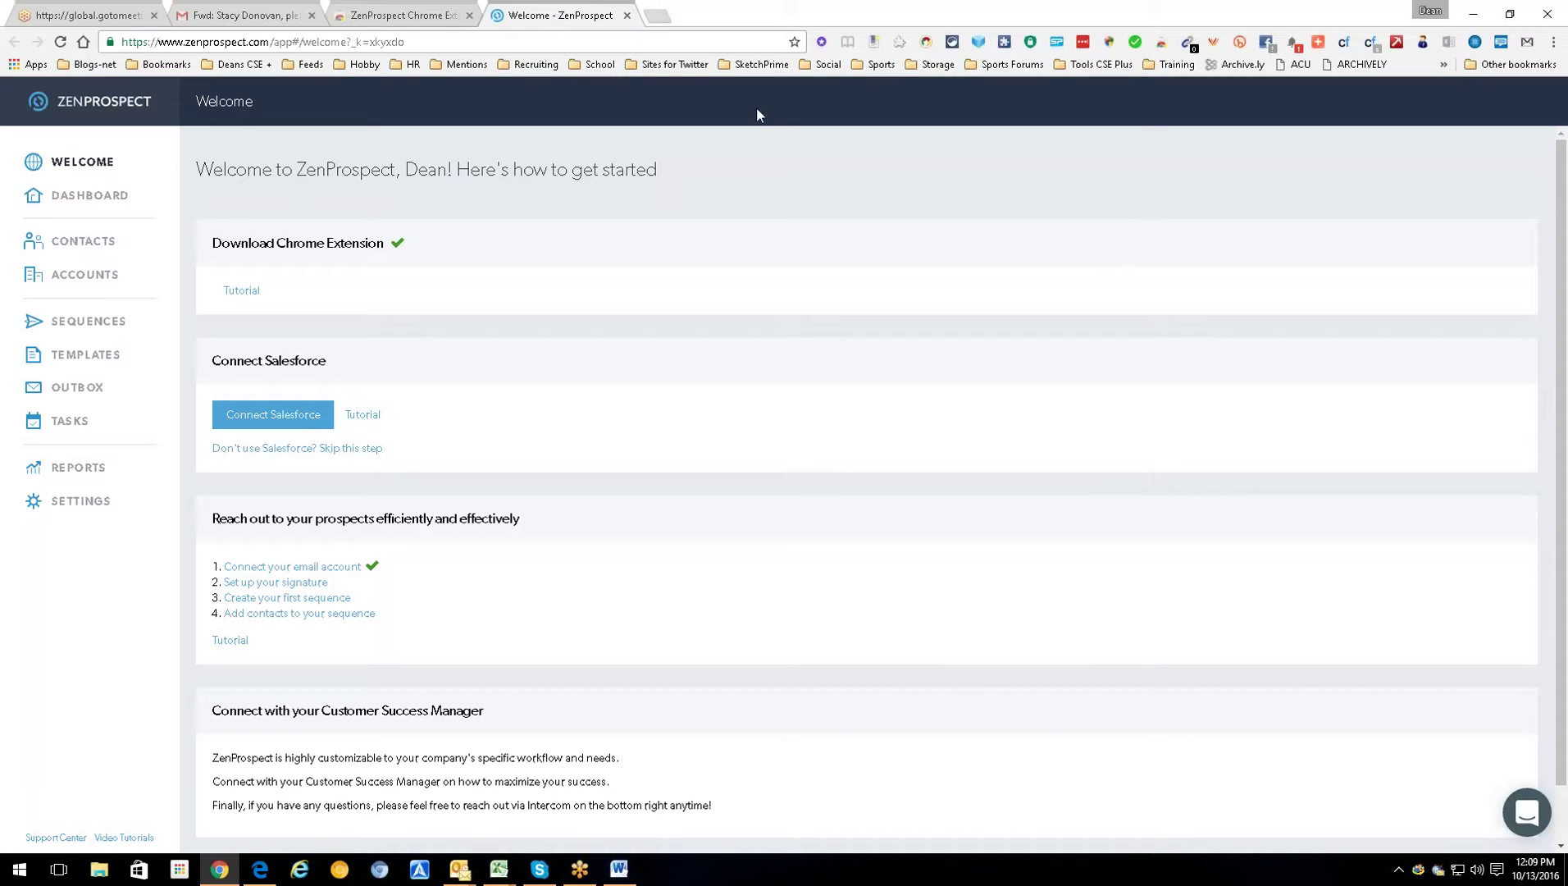
left_click(378, 9)
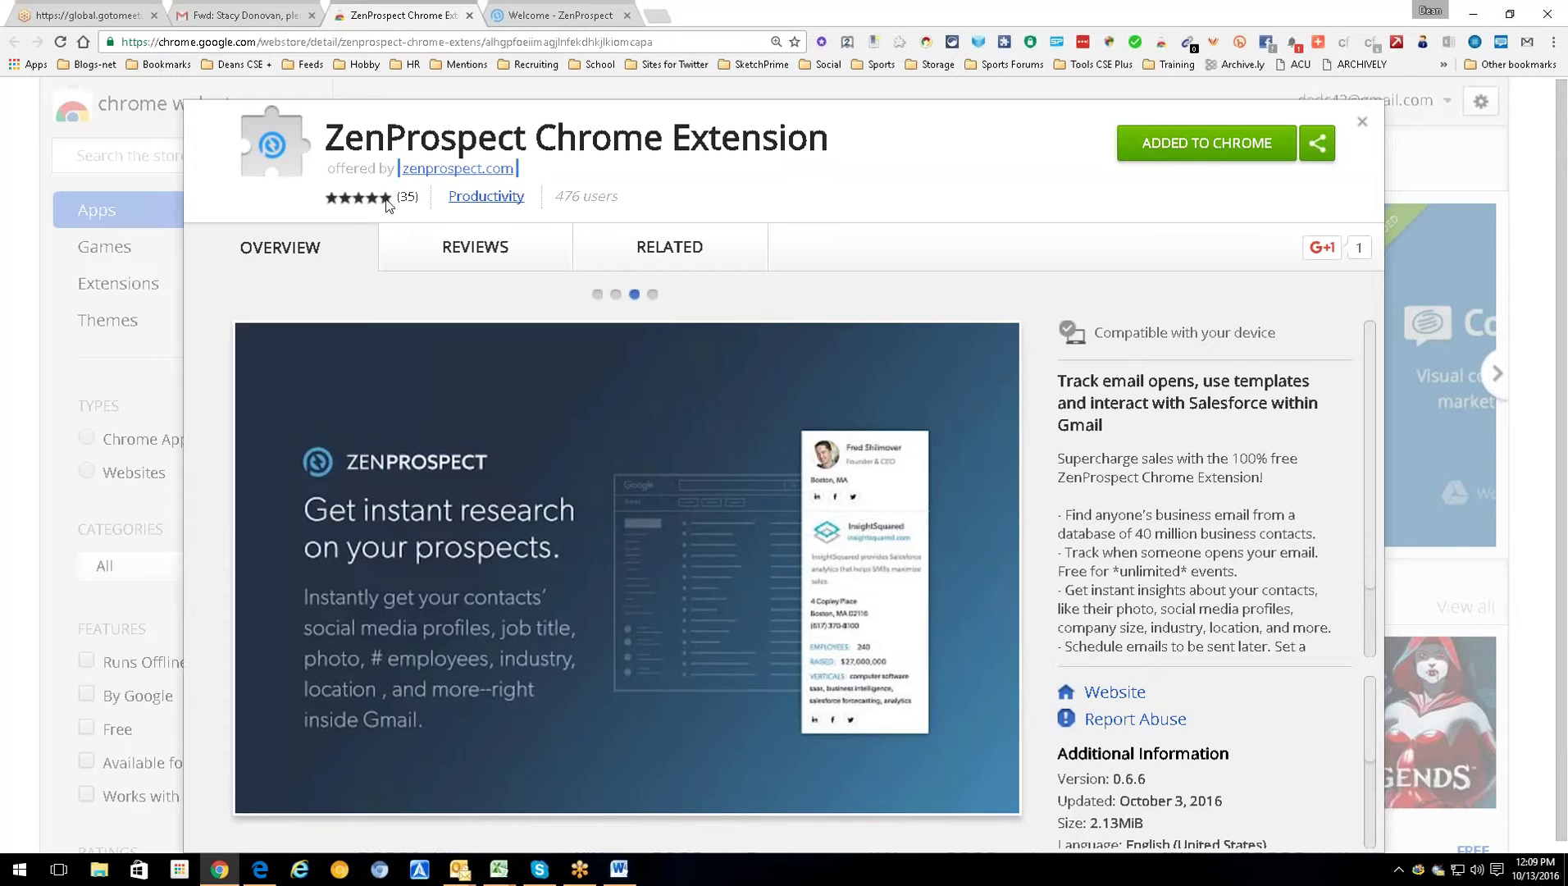
Read the extension's Web Store reviews, then return to the 'Welcome - ZenProspect' page.
left_click(492, 244)
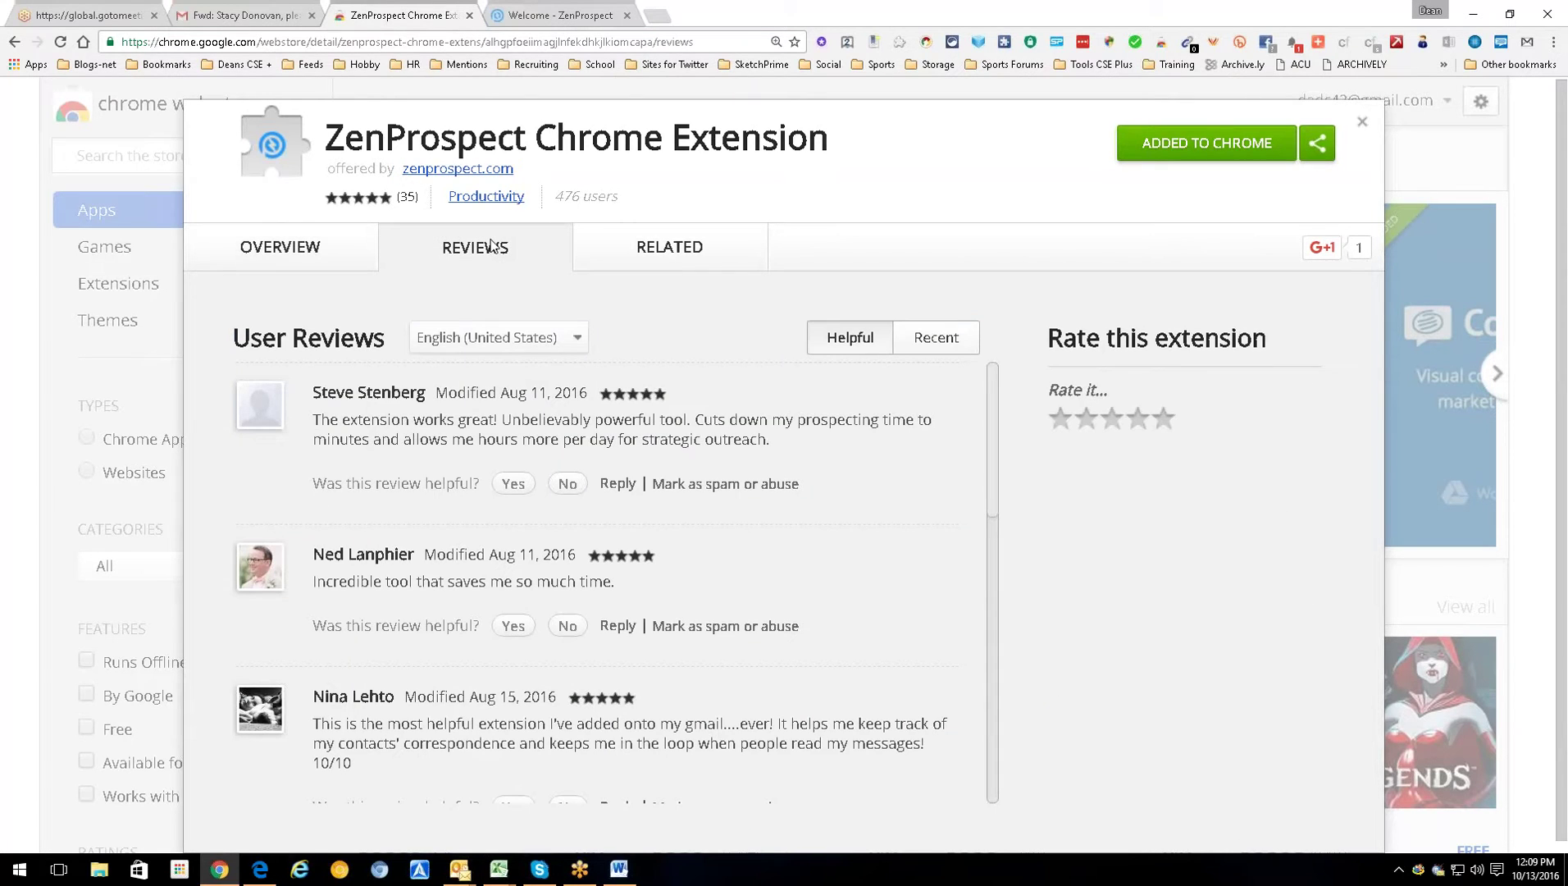
left_click(544, 8)
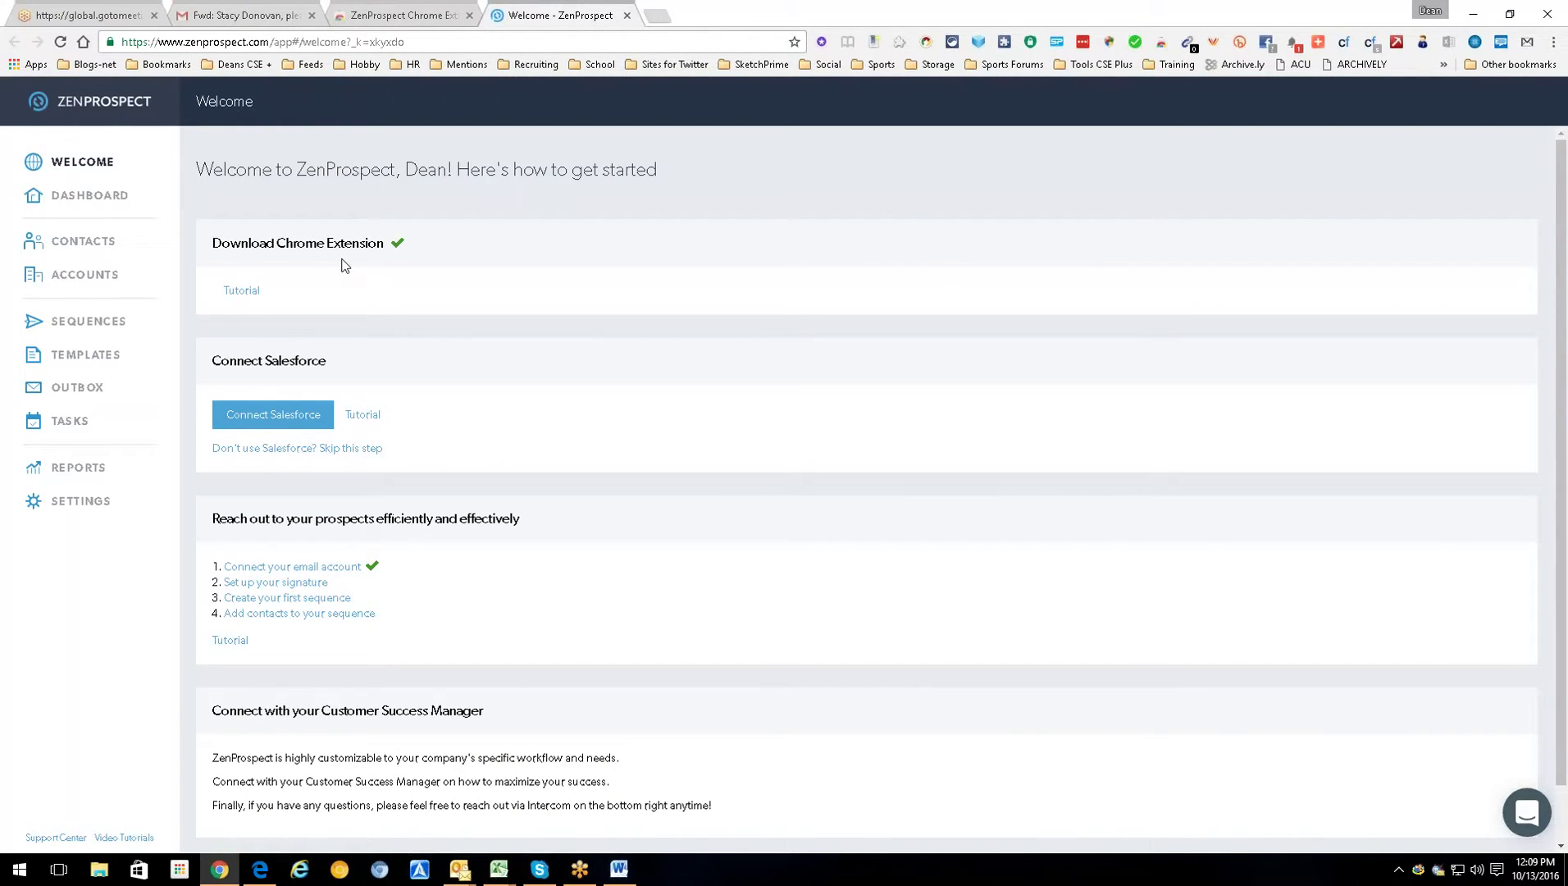
Check the ZenProspect activity dashboard, then go to the forwarded LinkedIn invitation email in Gmail.
left_click(95, 195)
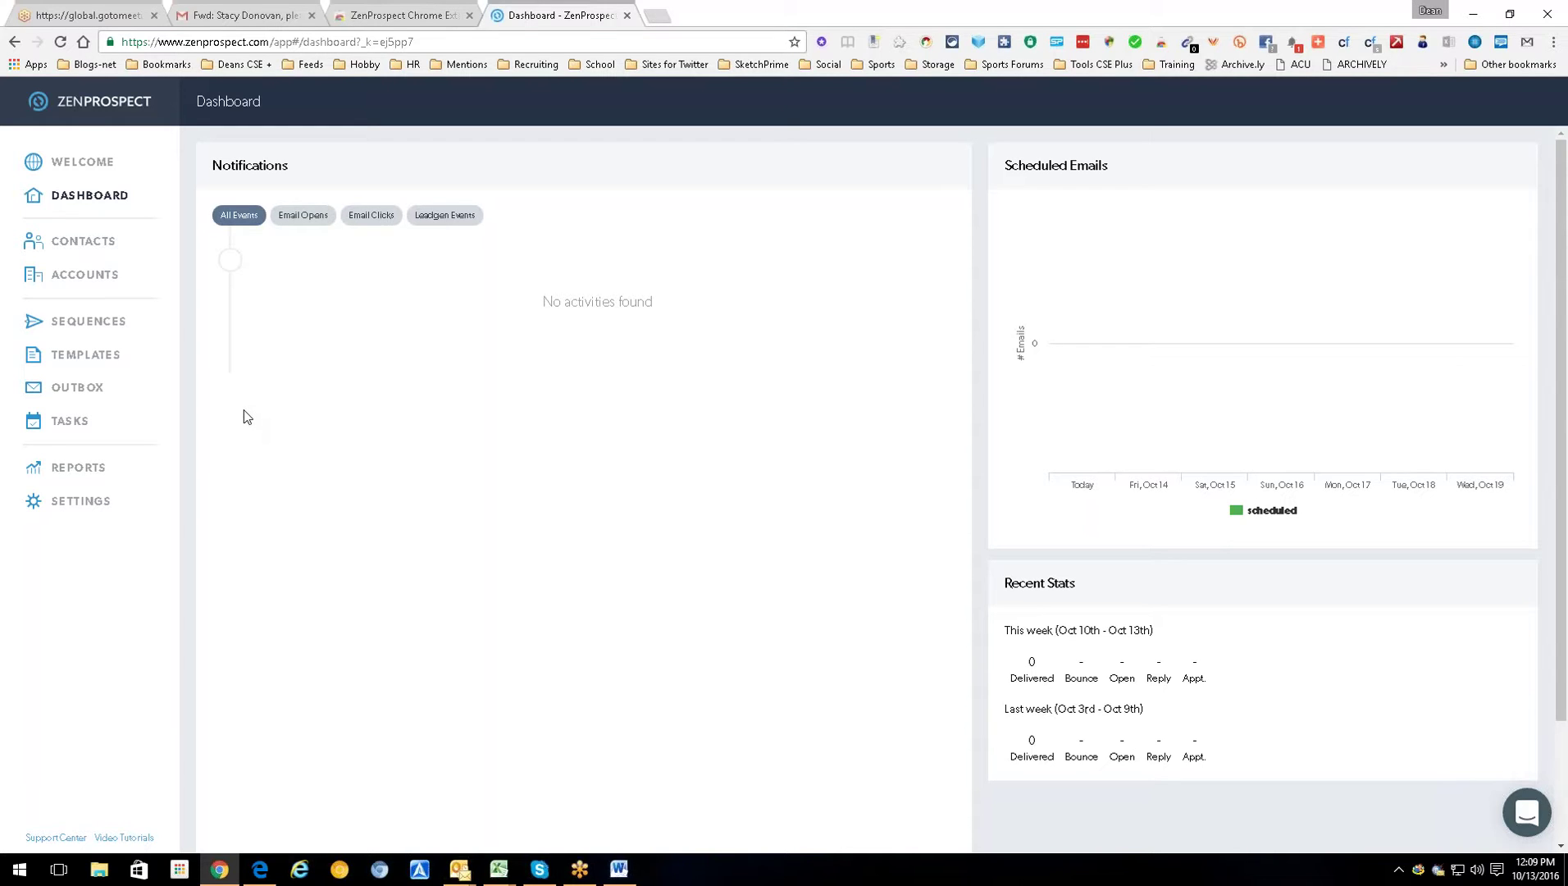
left_click(246, 15)
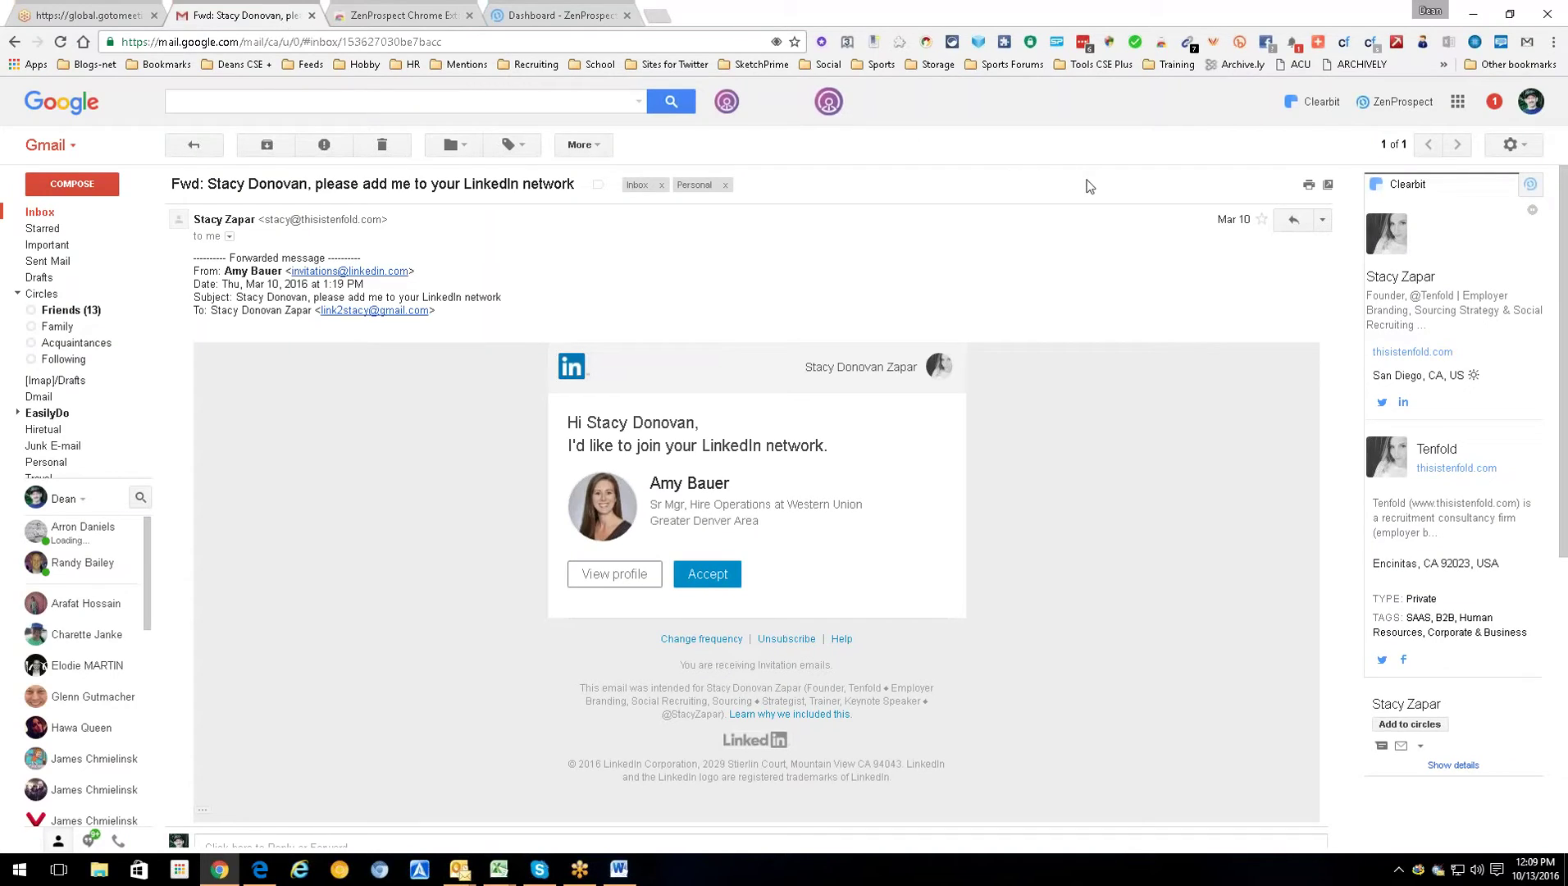
Start 'Search for Leads' from ZenProspect's Gmail header options to show recent companies Yahoo and Boeing.
left_click(1403, 102)
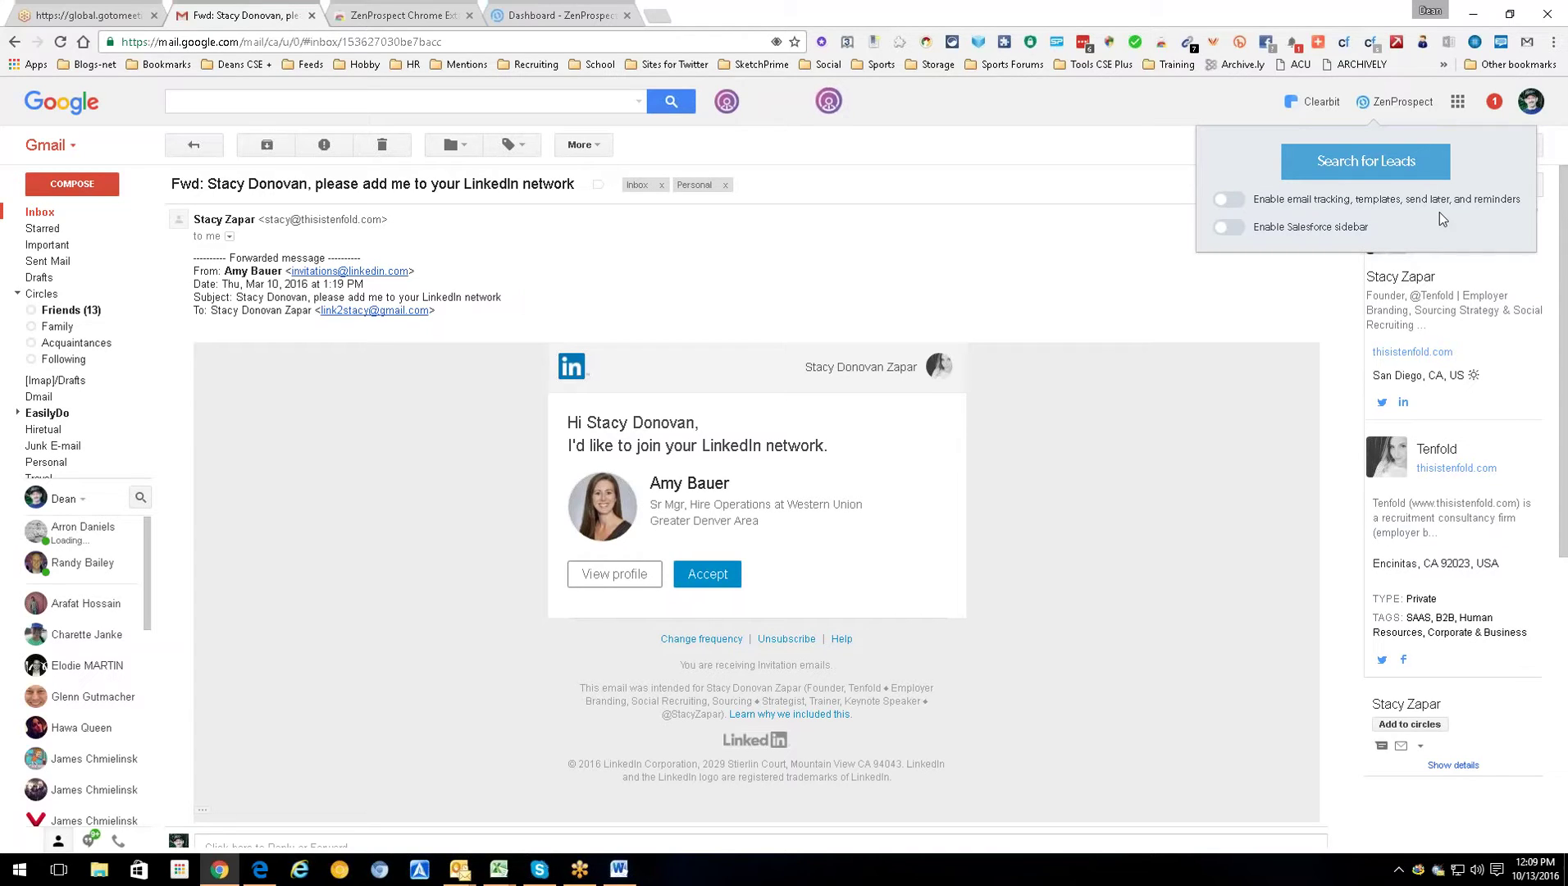
left_click(1372, 164)
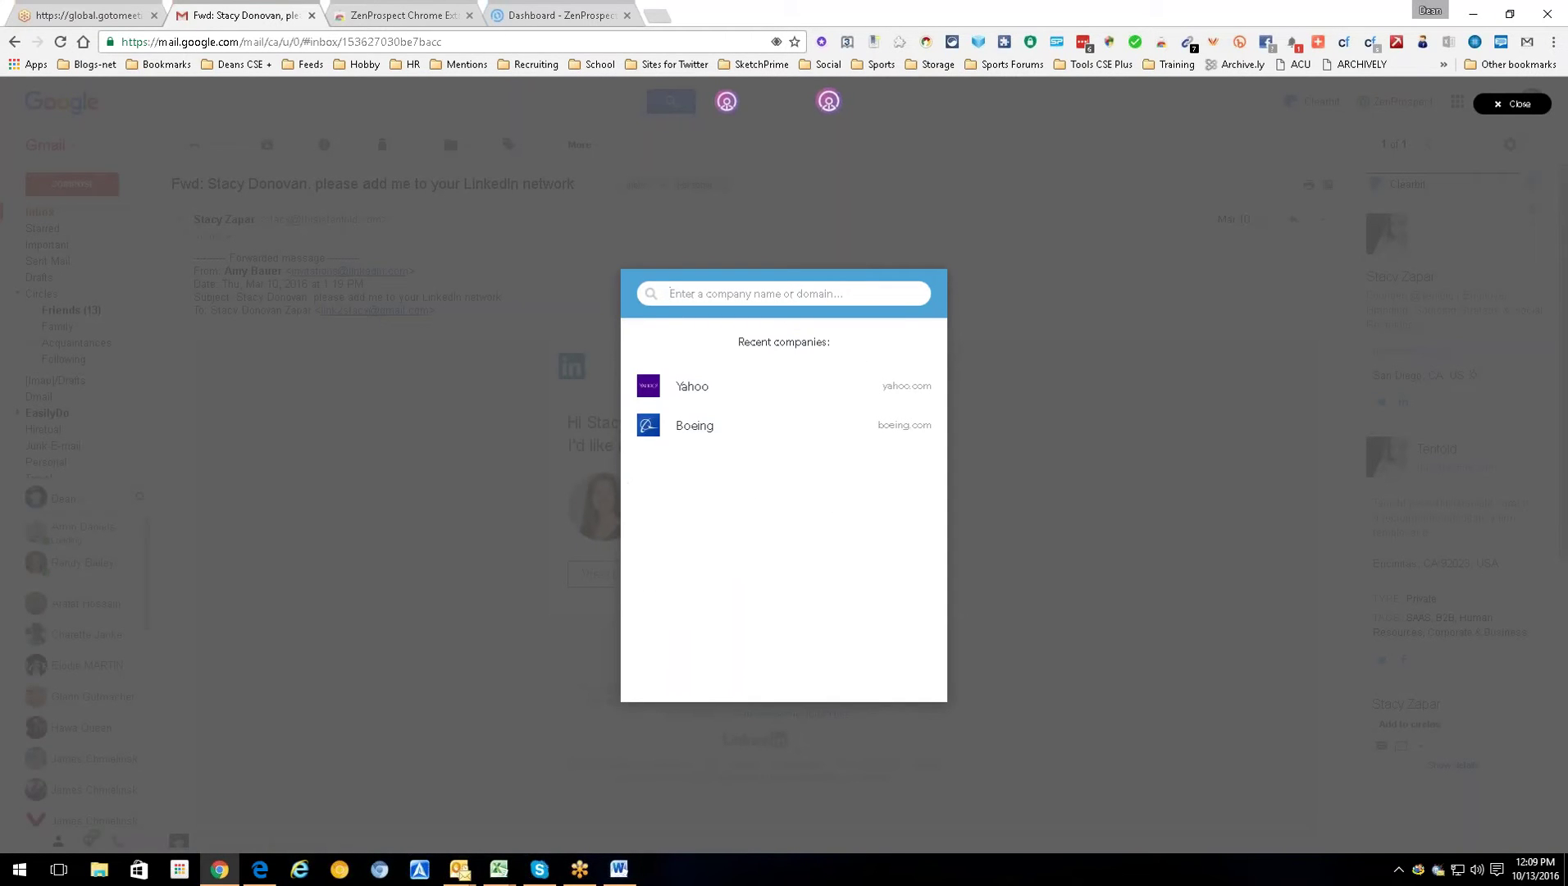
Dismiss the reminder and filter Yahoo's 8122 contacts by 'Branding' down to one Marketing Manager.
left_click(1036, 281)
left_click(697, 389)
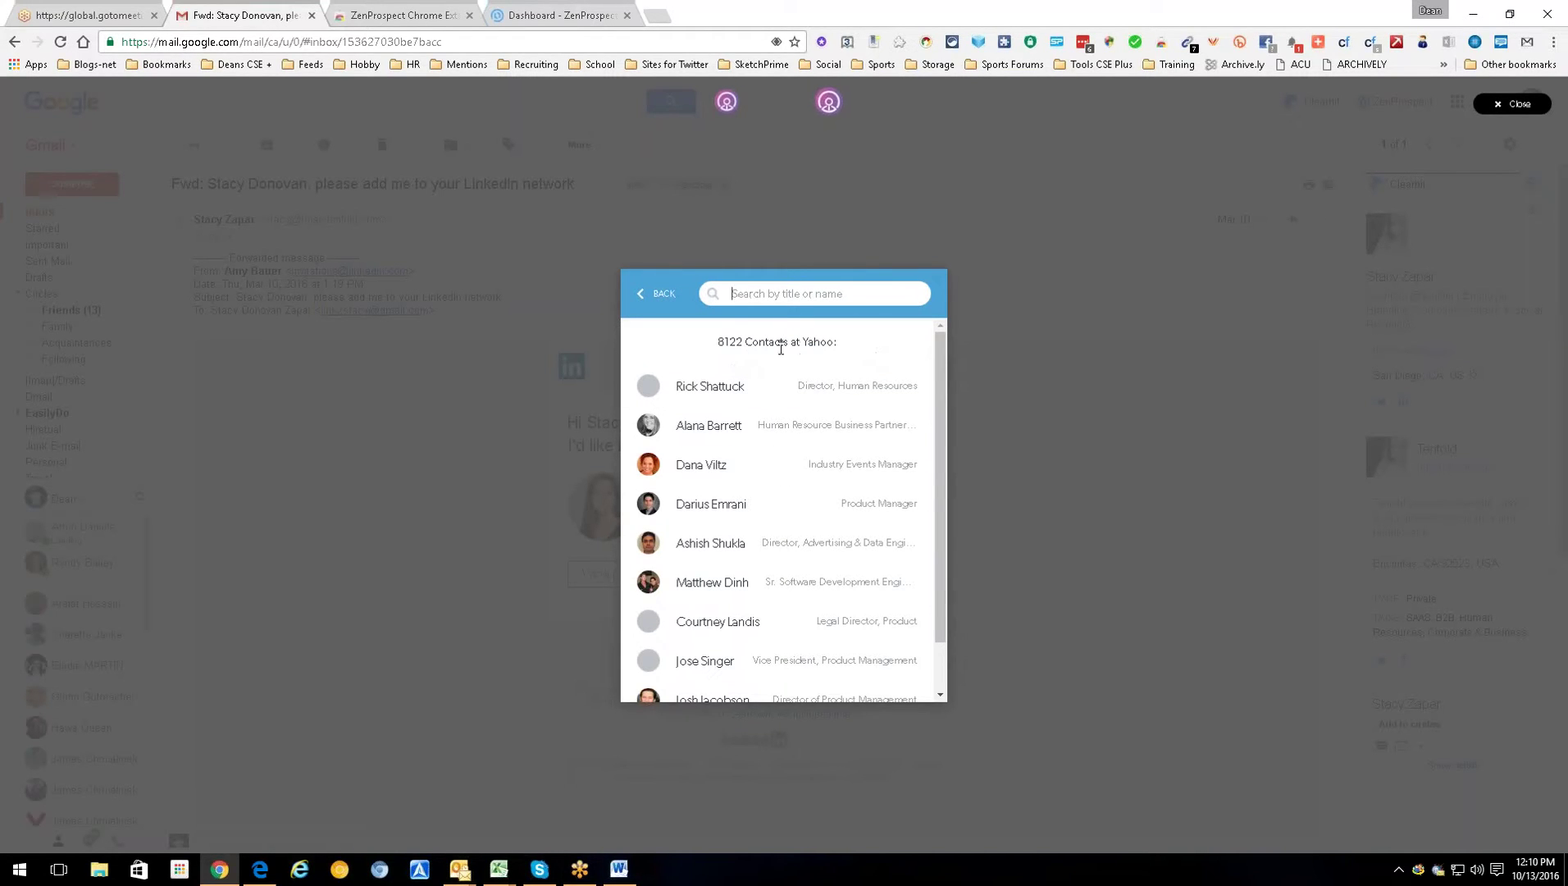
scroll(944, 470, "down", 1)
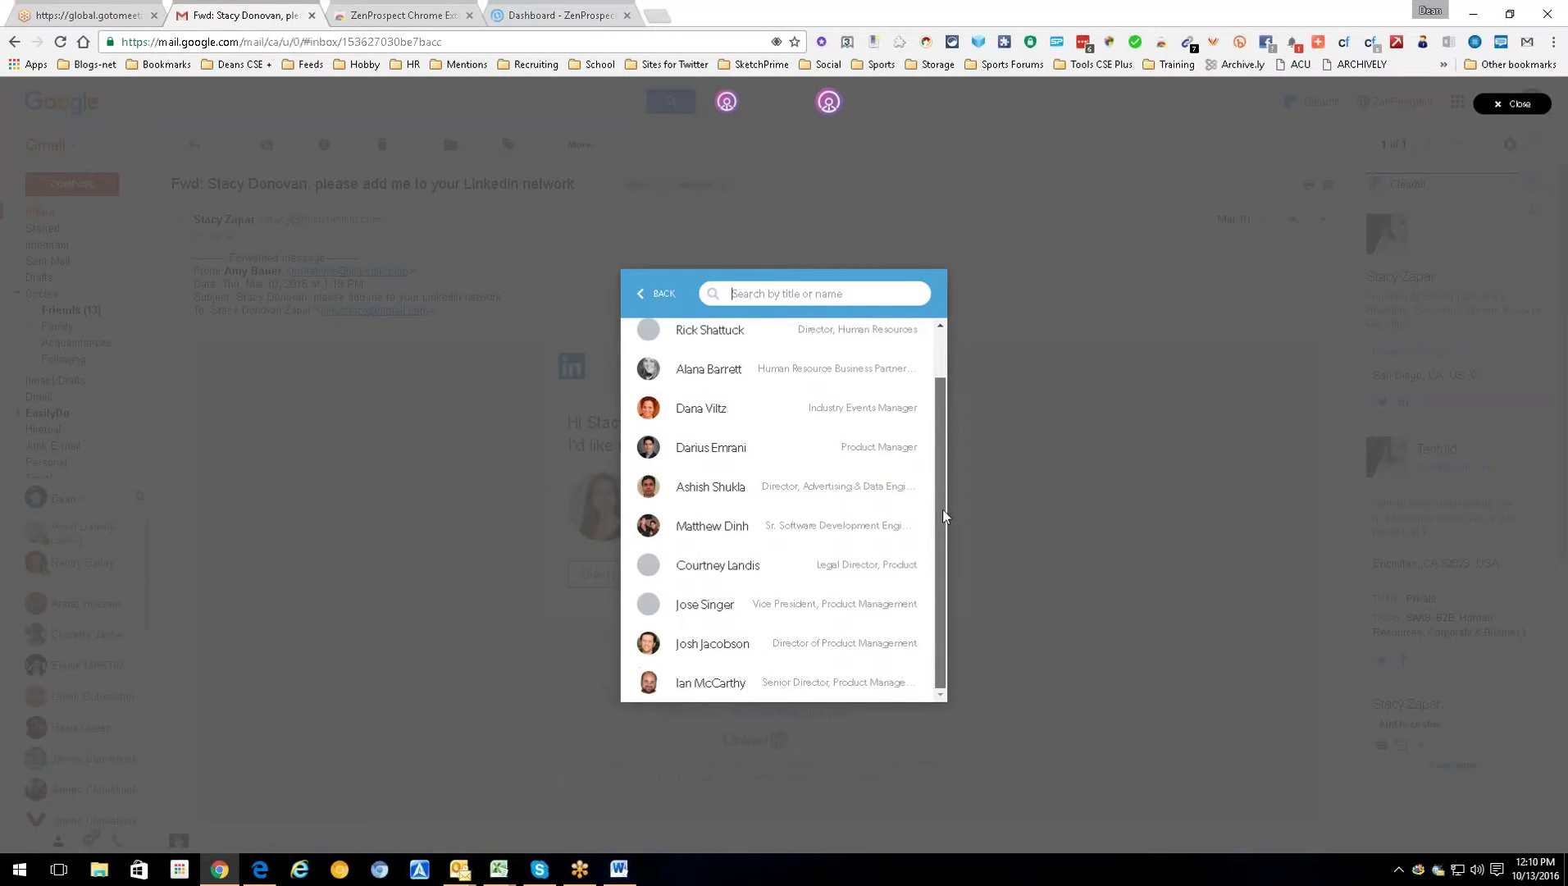
scroll(943, 470, "up", 1)
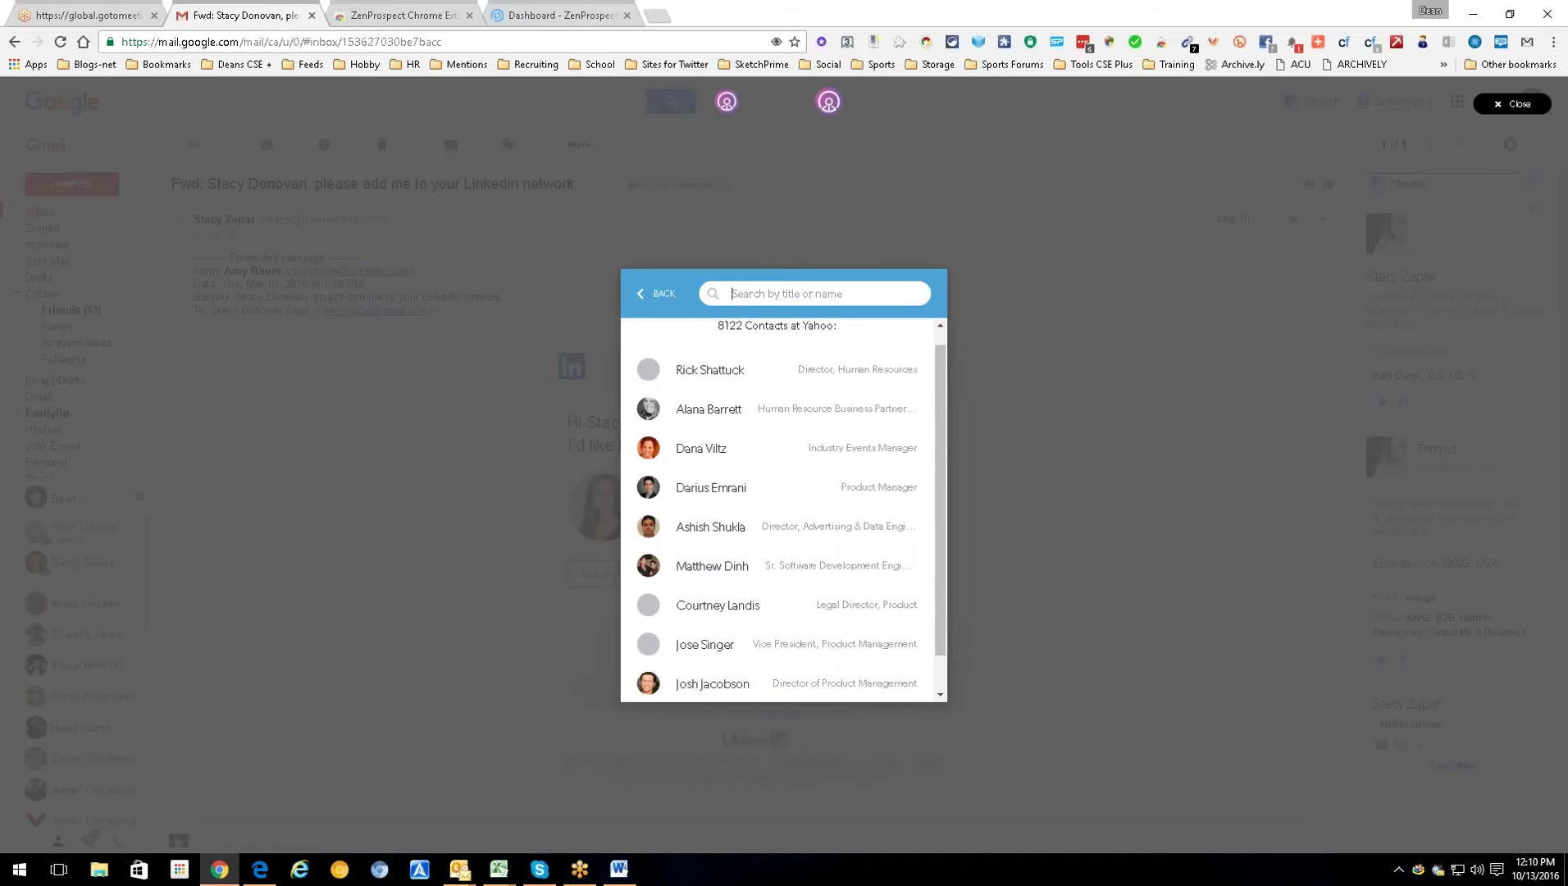
type("Branding")
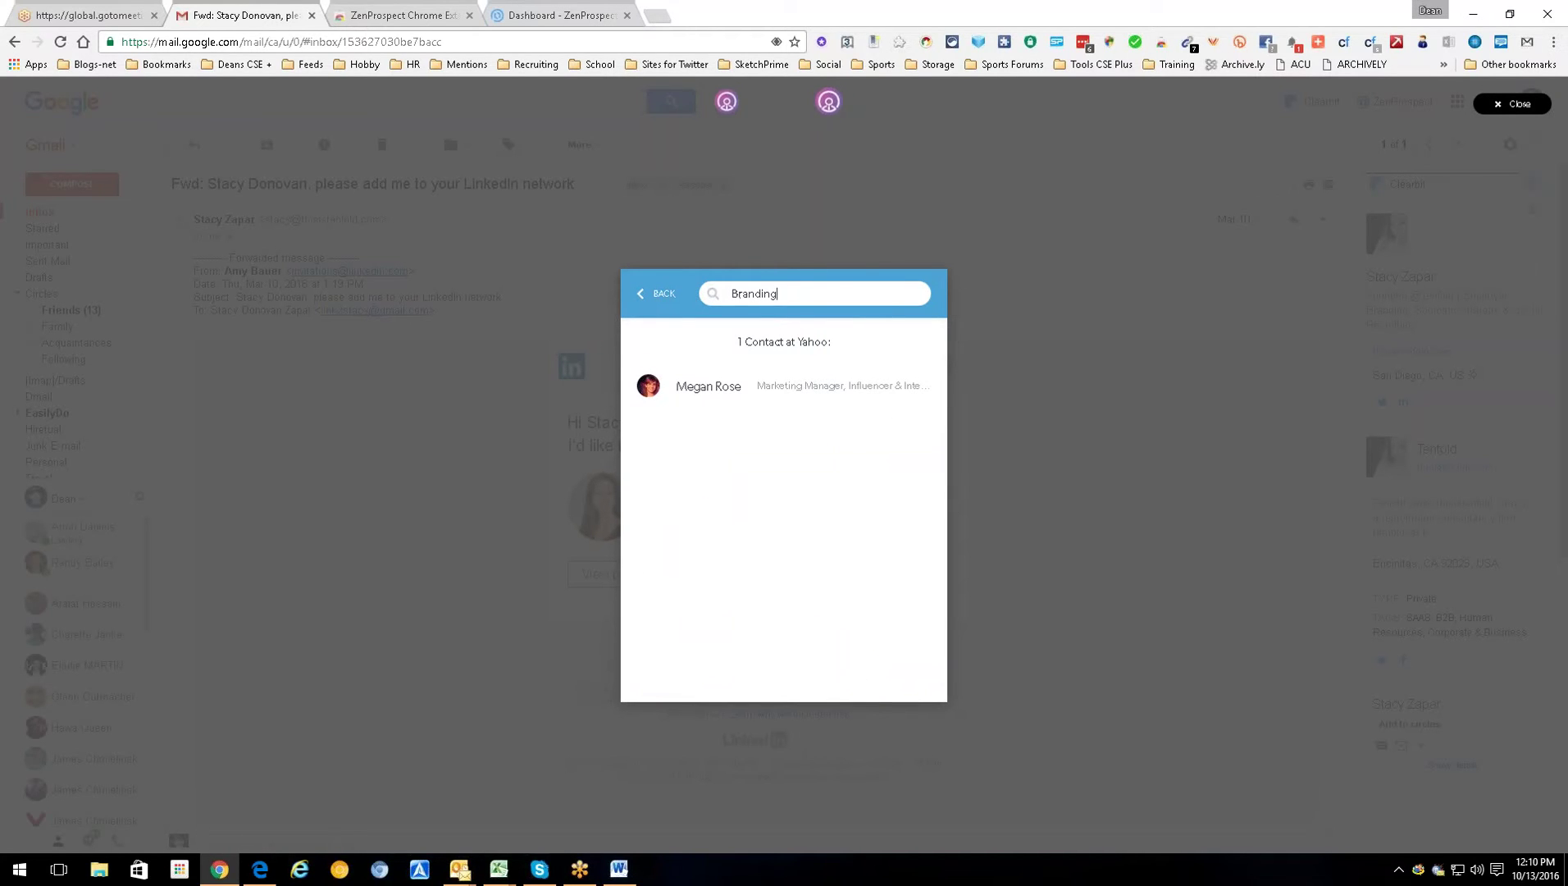
left_click(740, 400)
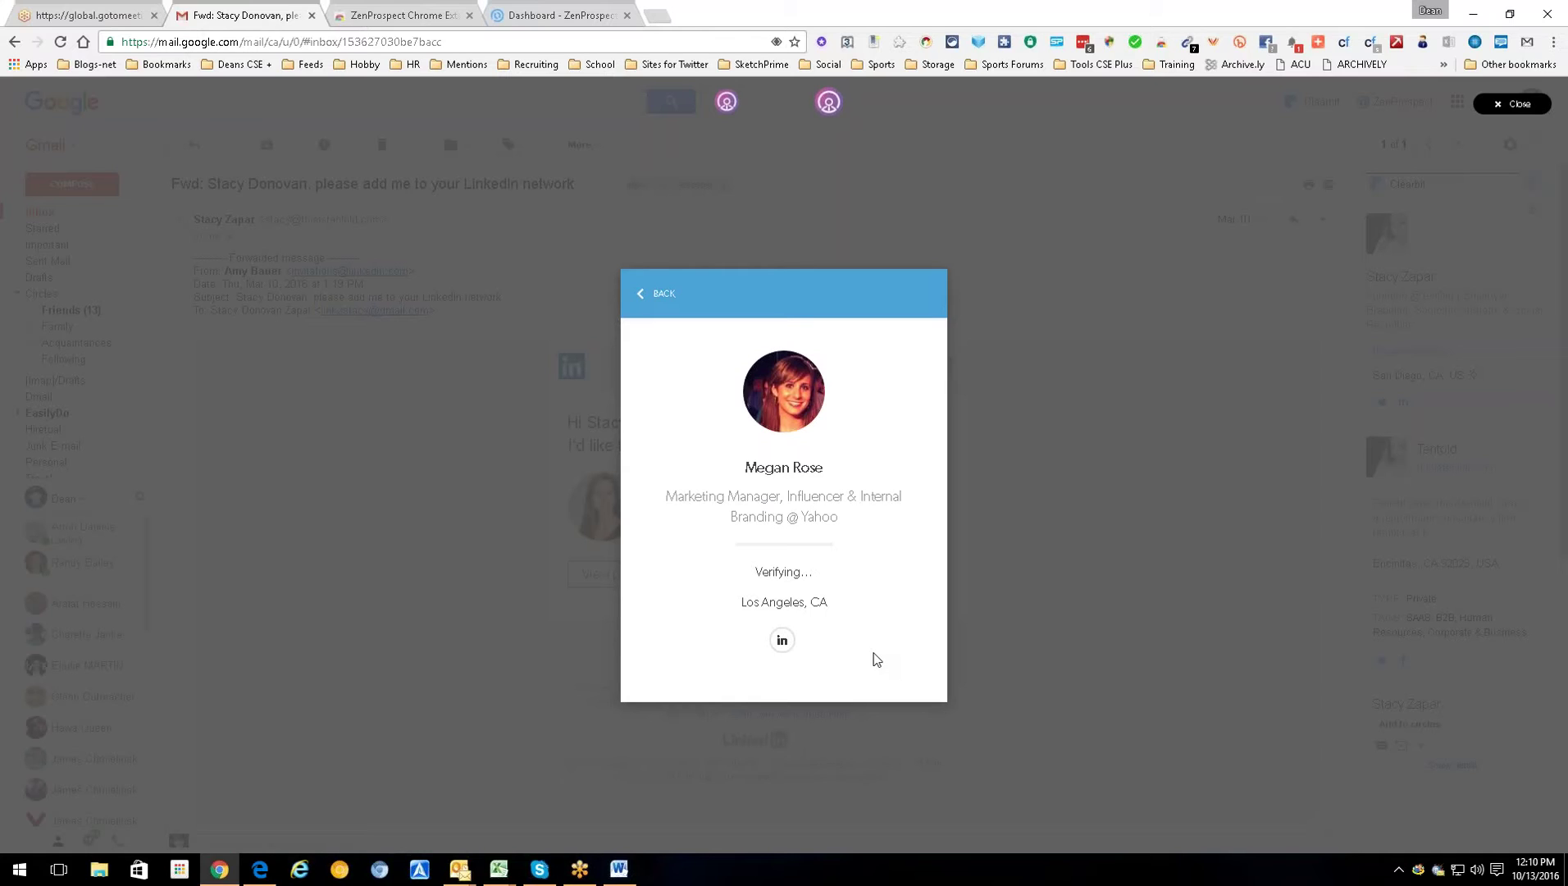
left_click(642, 296)
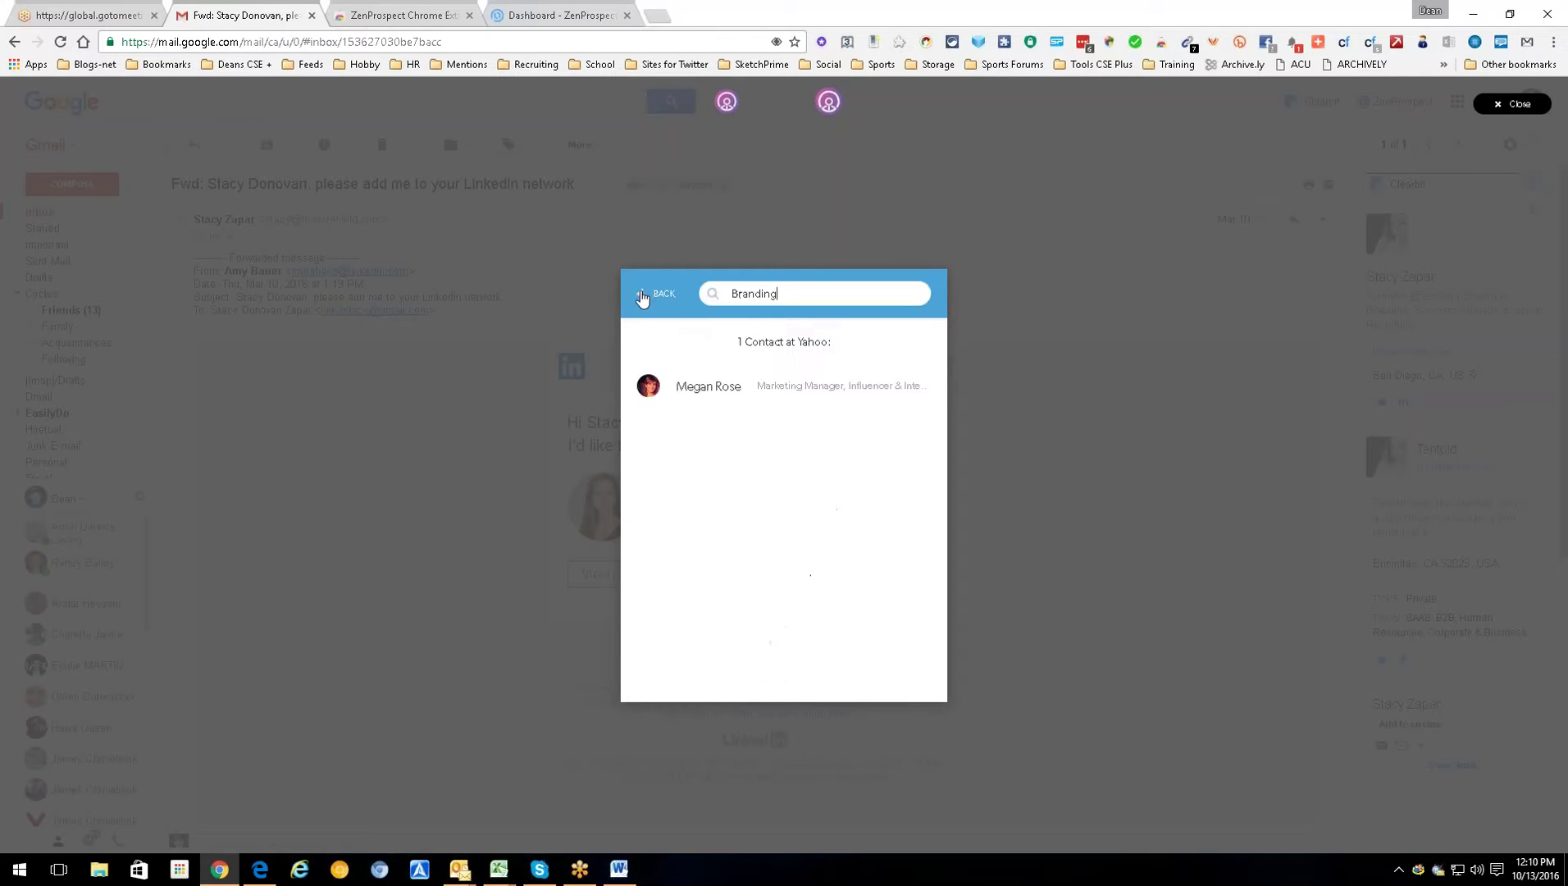
Filter Yahoo's contacts by 'data' to 179 matches and scroll through the scientists, engineers and analysts.
left_click(642, 296)
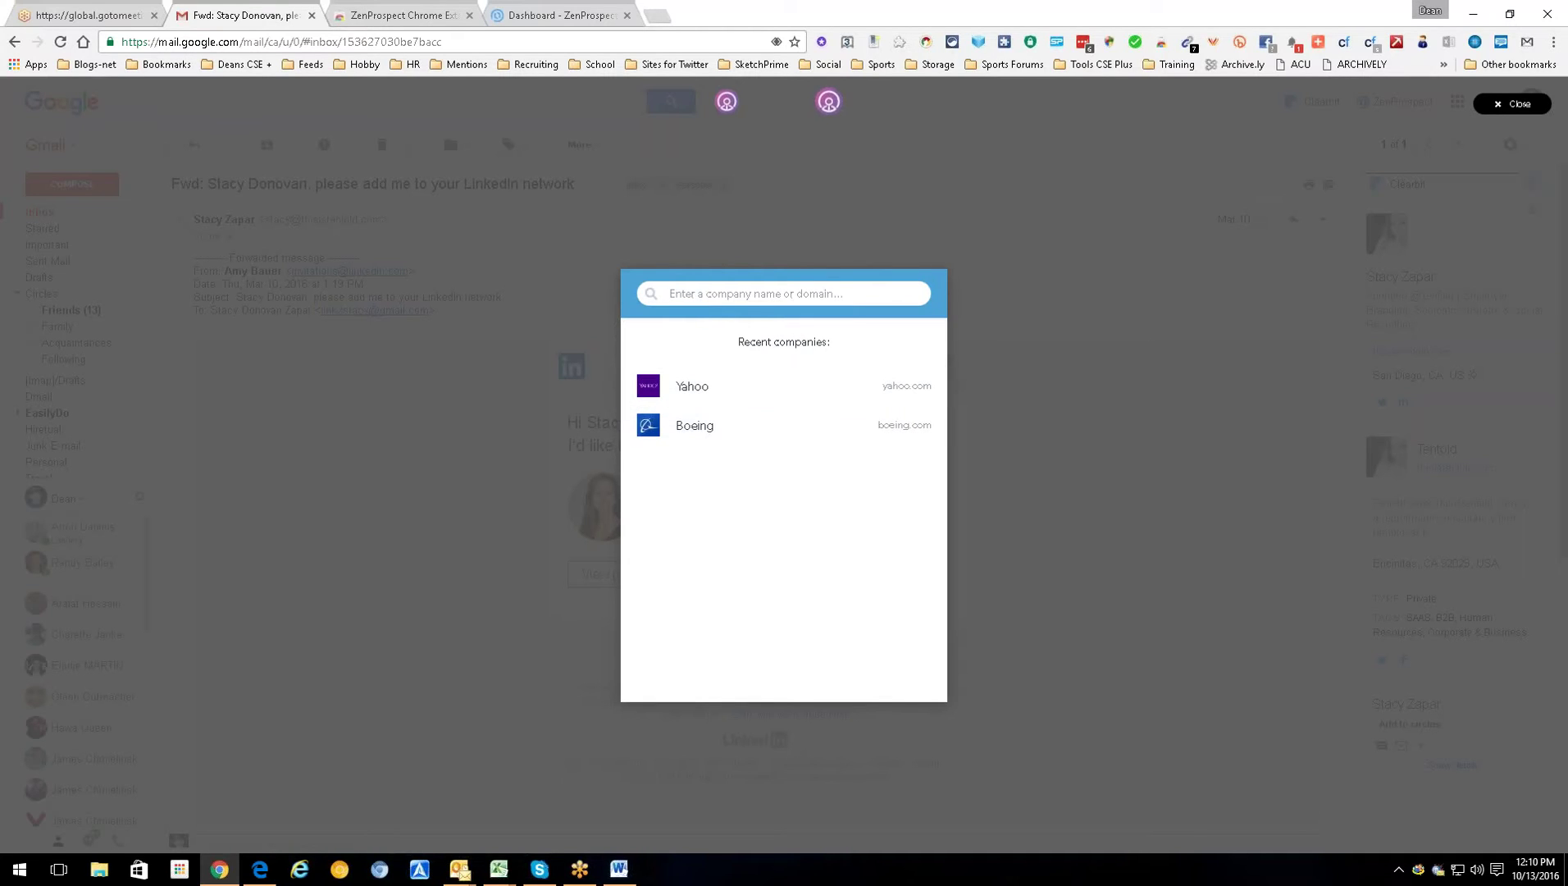
left_click(691, 386)
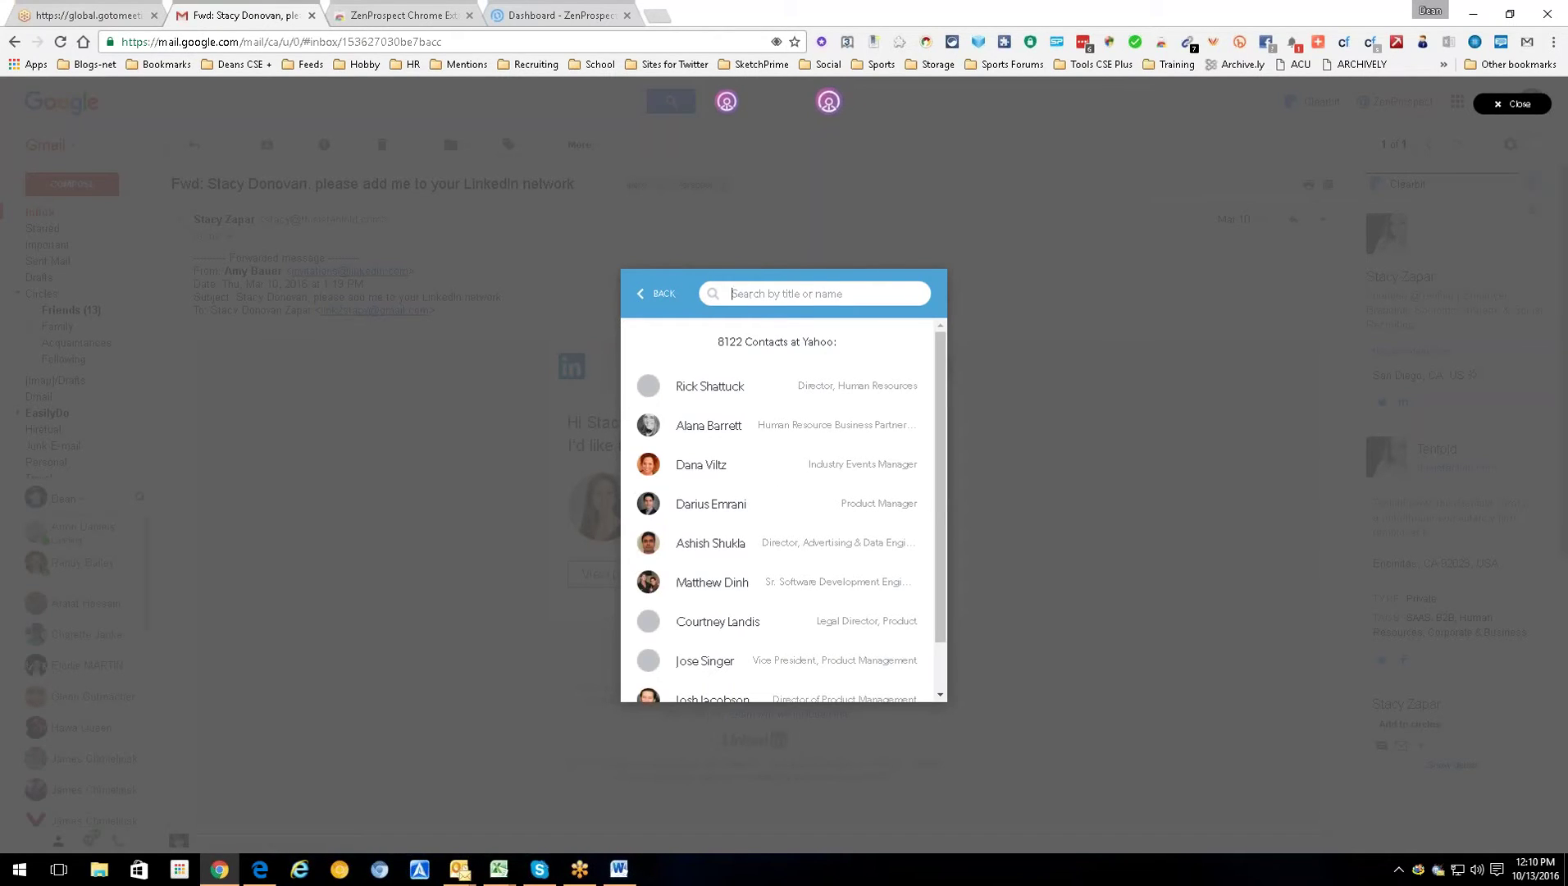
type("data")
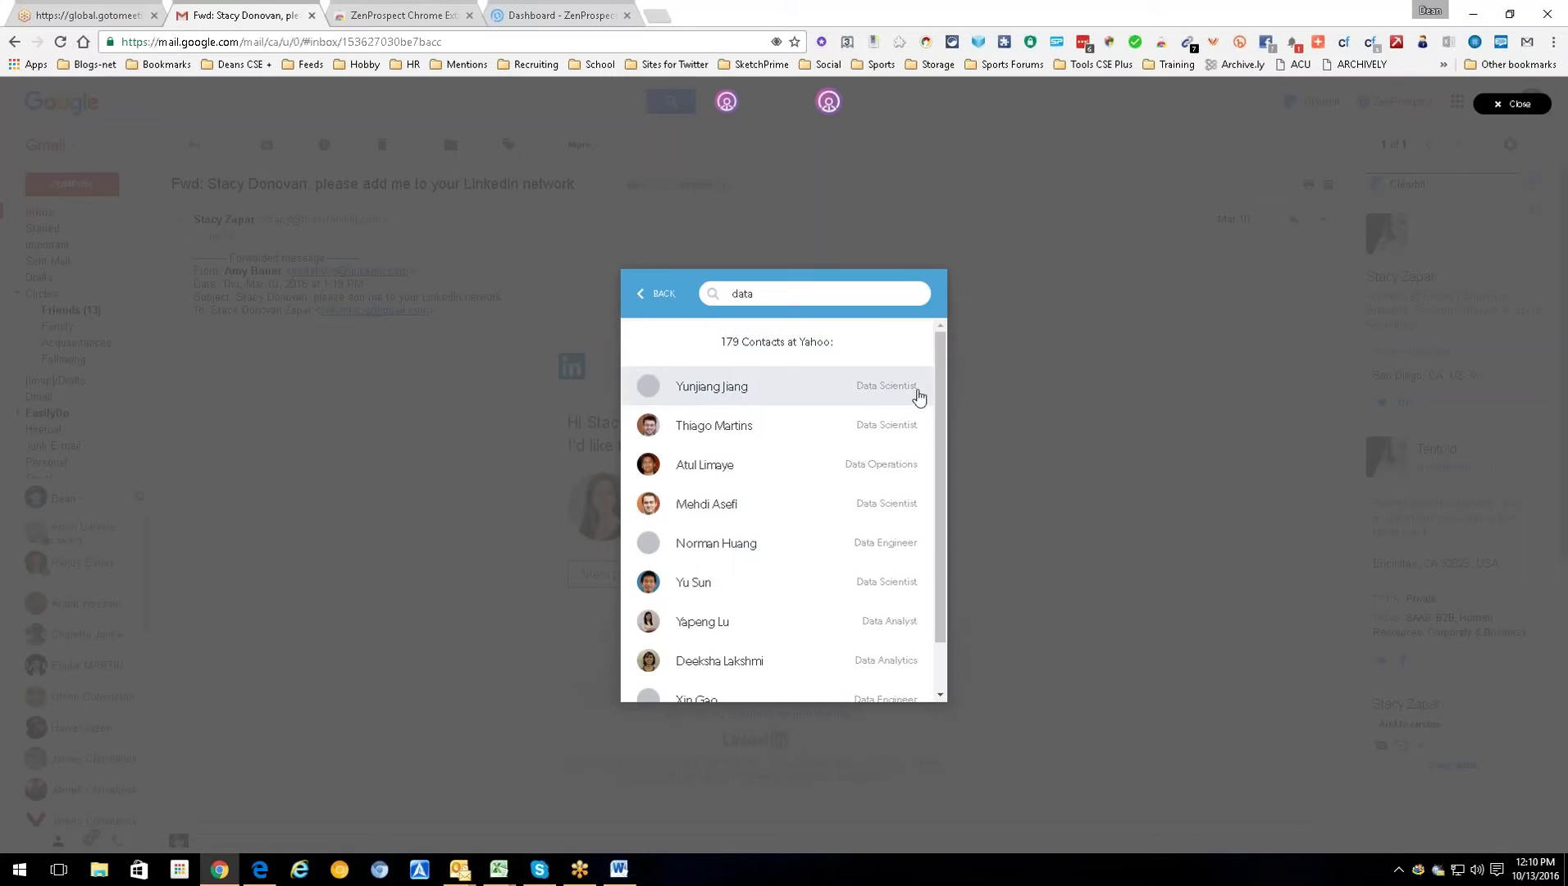
left_click_drag(937, 404, 941, 501)
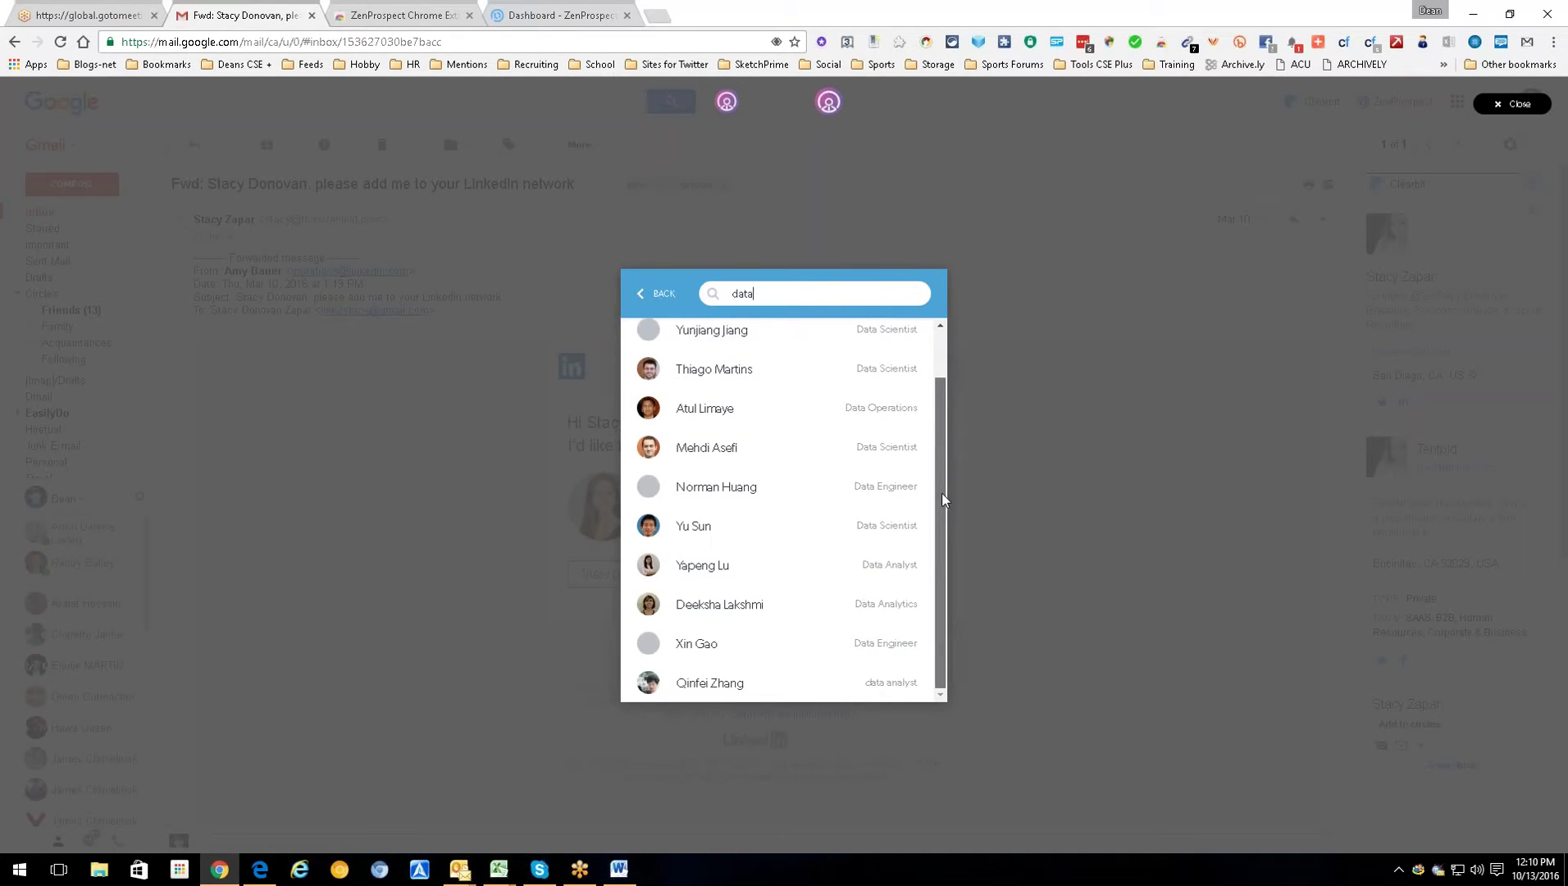
scroll(946, 426, "up", 1)
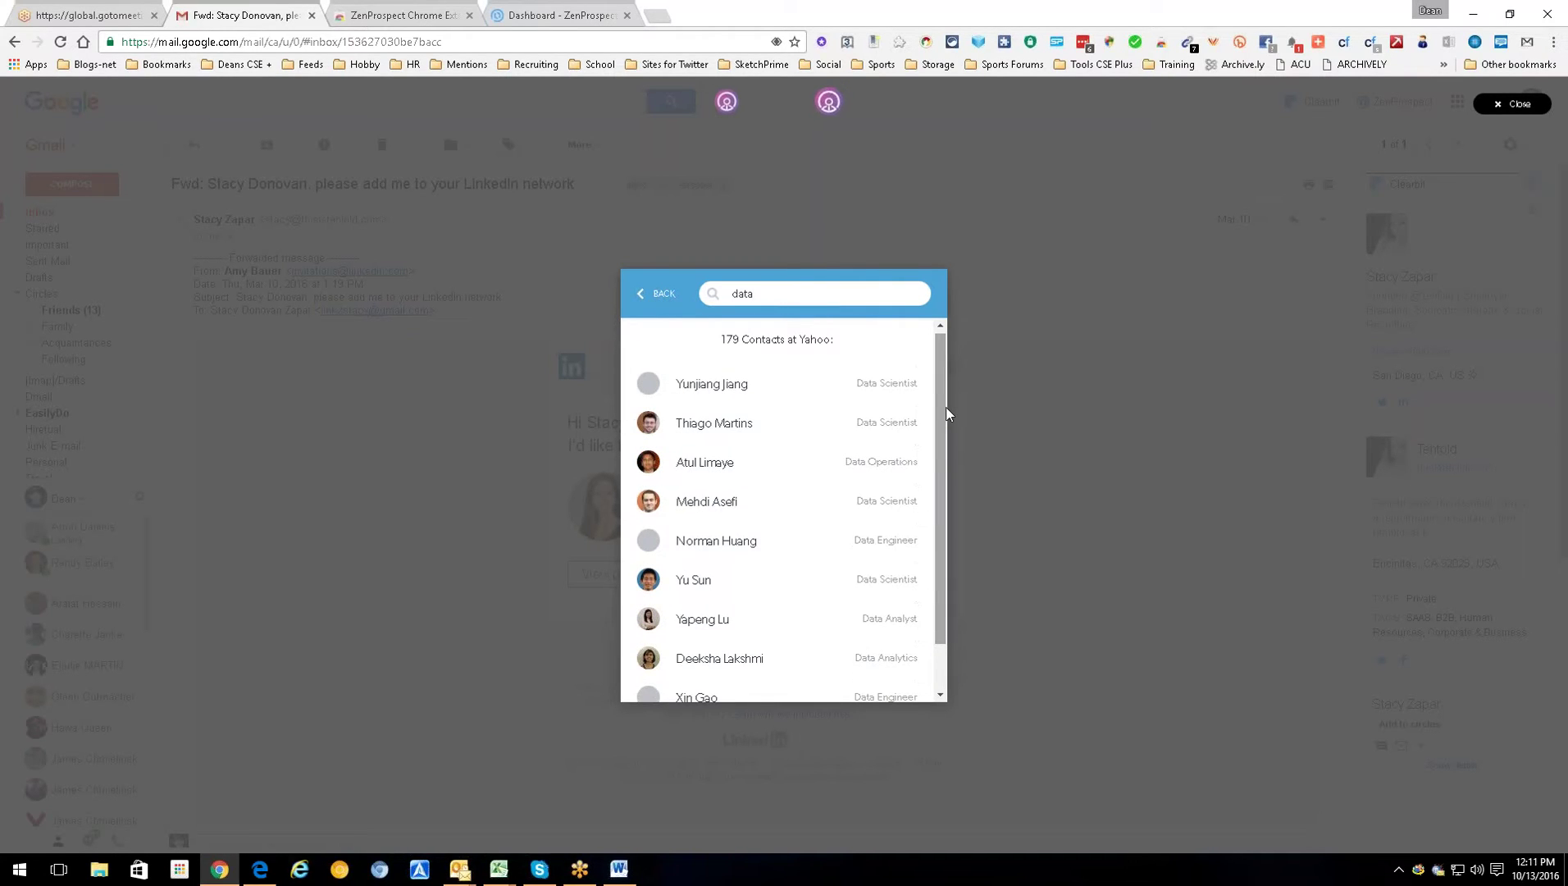
left_click_drag(945, 406, 933, 519)
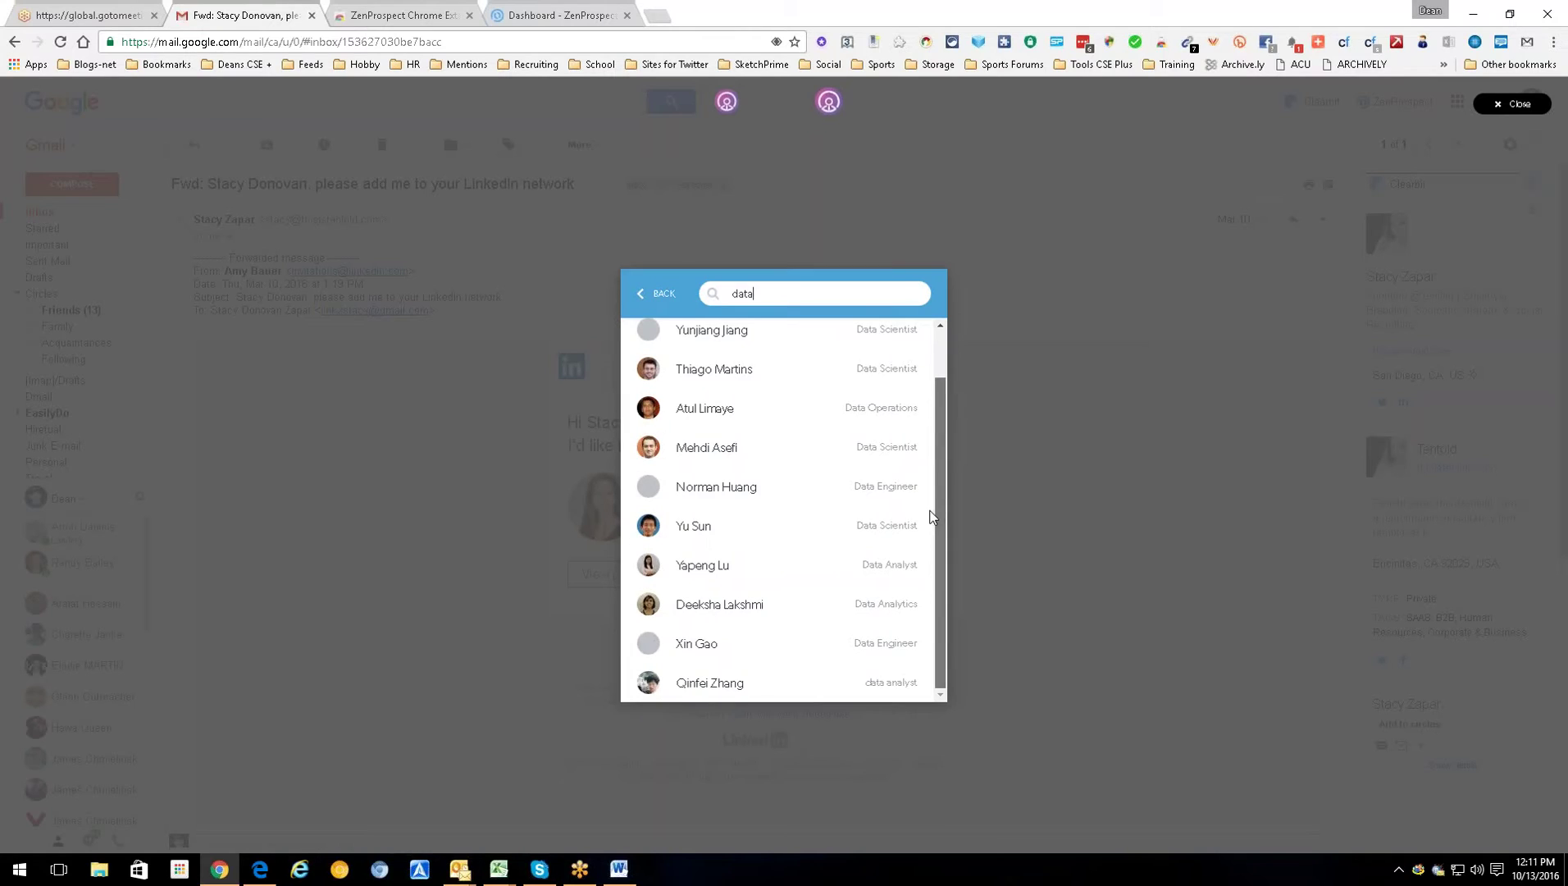
scroll(931, 491, "up", 1)
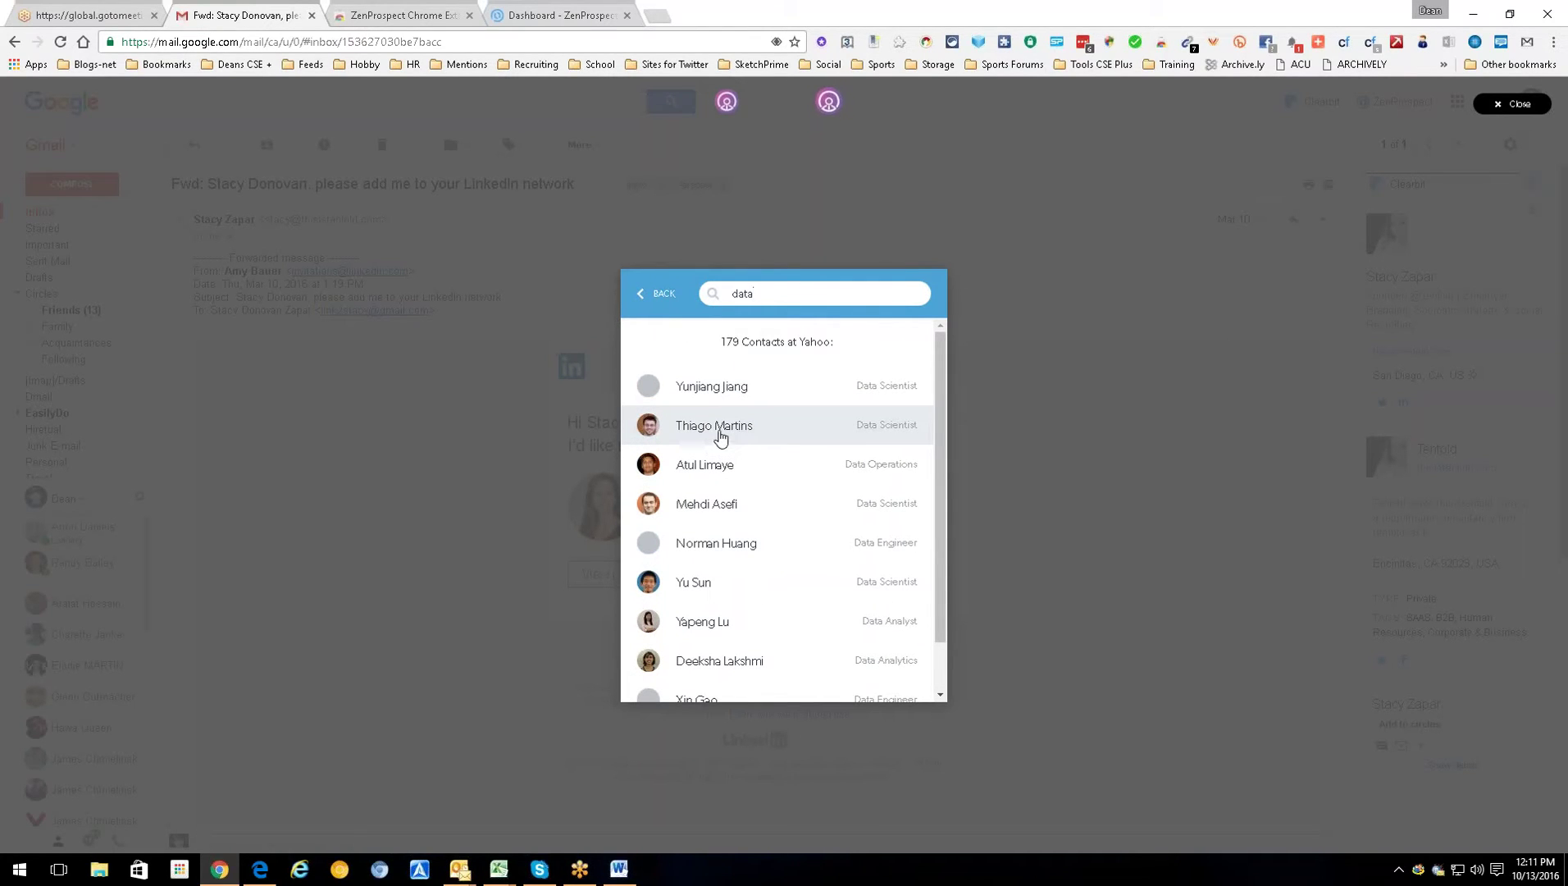
left_click(730, 434)
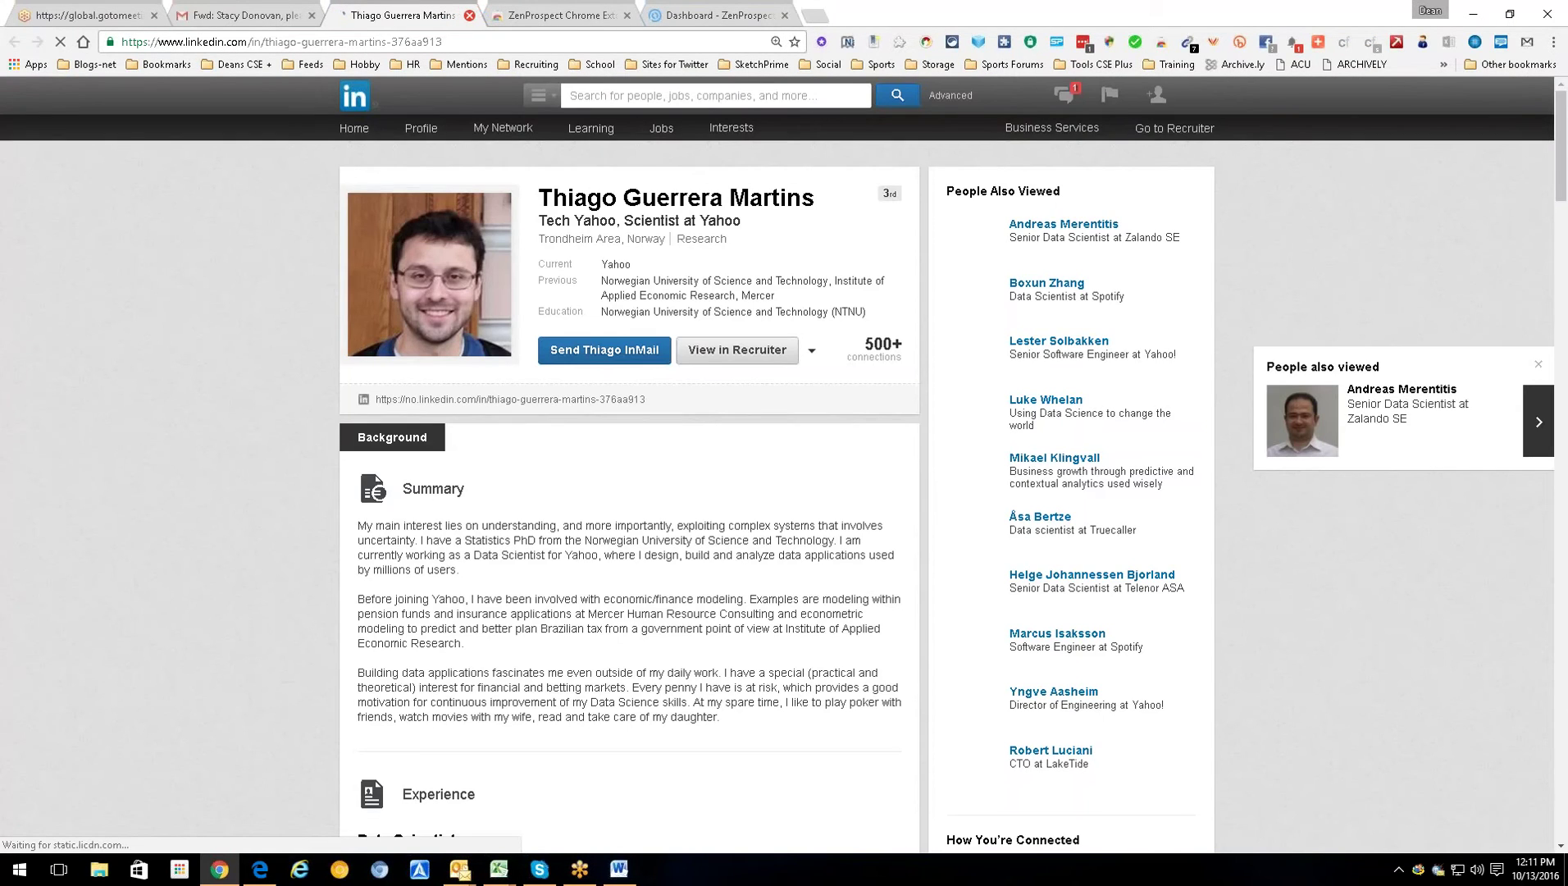
left_click(469, 15)
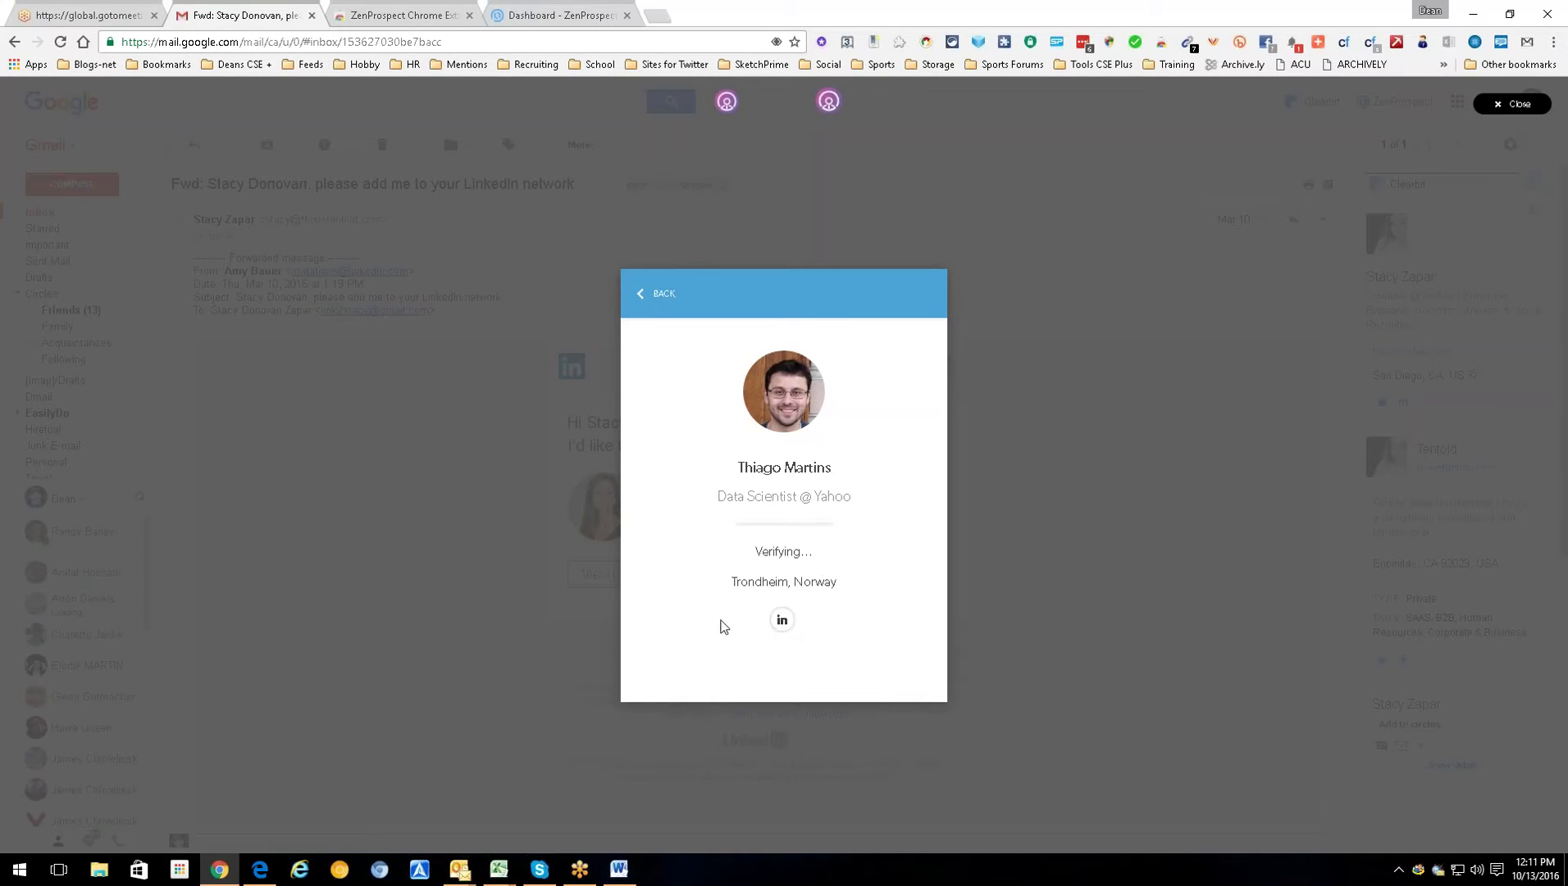
Return to the 179 Yahoo 'data' contacts and scroll through the list.
left_click(664, 295)
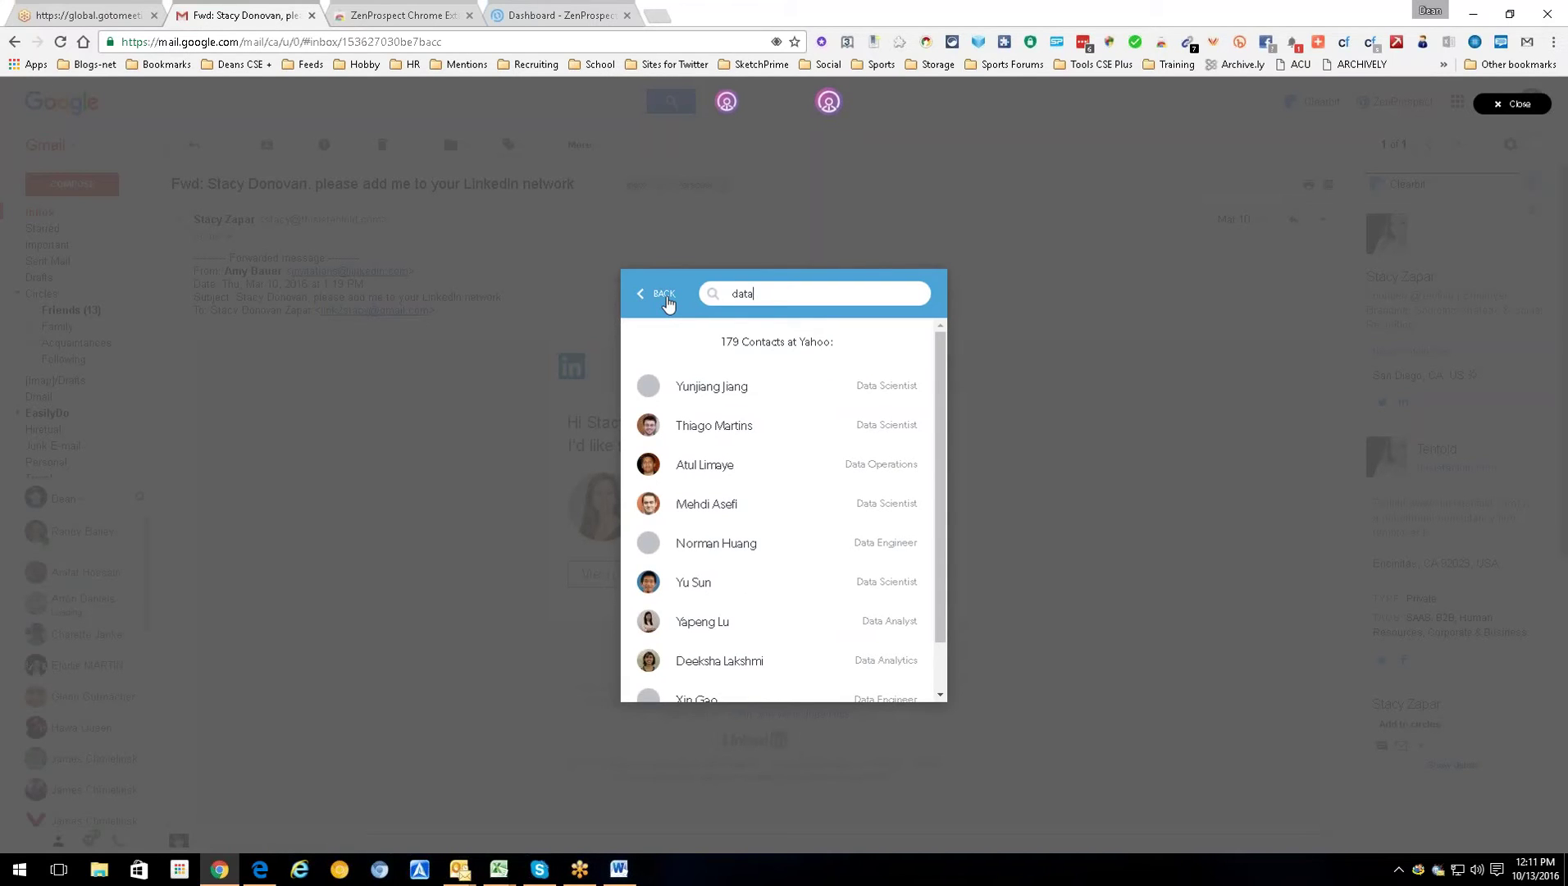
left_click_drag(940, 454, 948, 576)
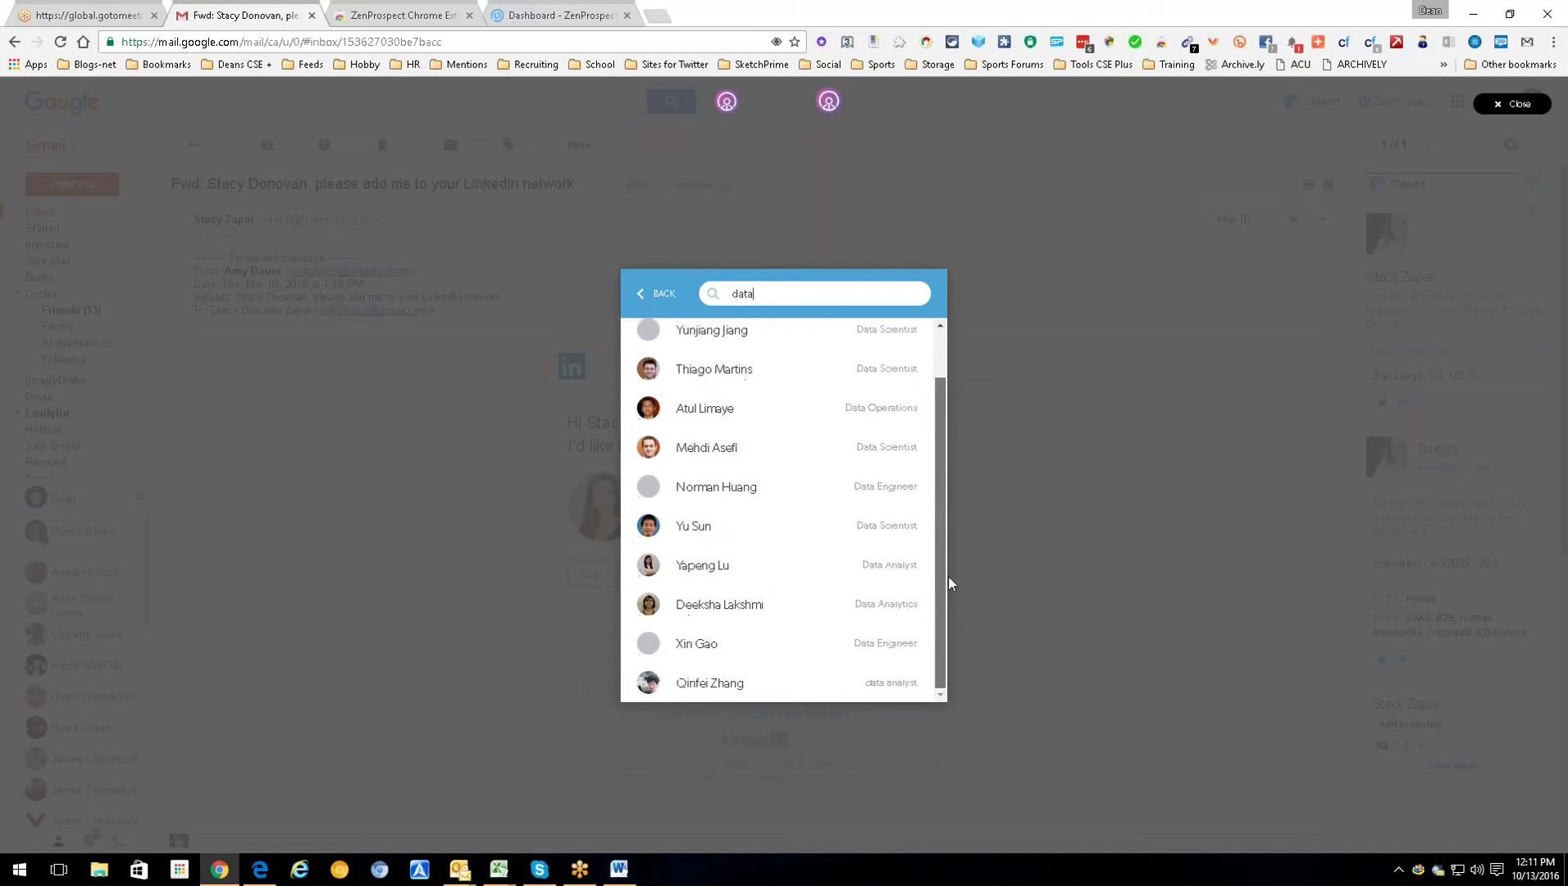
left_click_drag(945, 492, 938, 444)
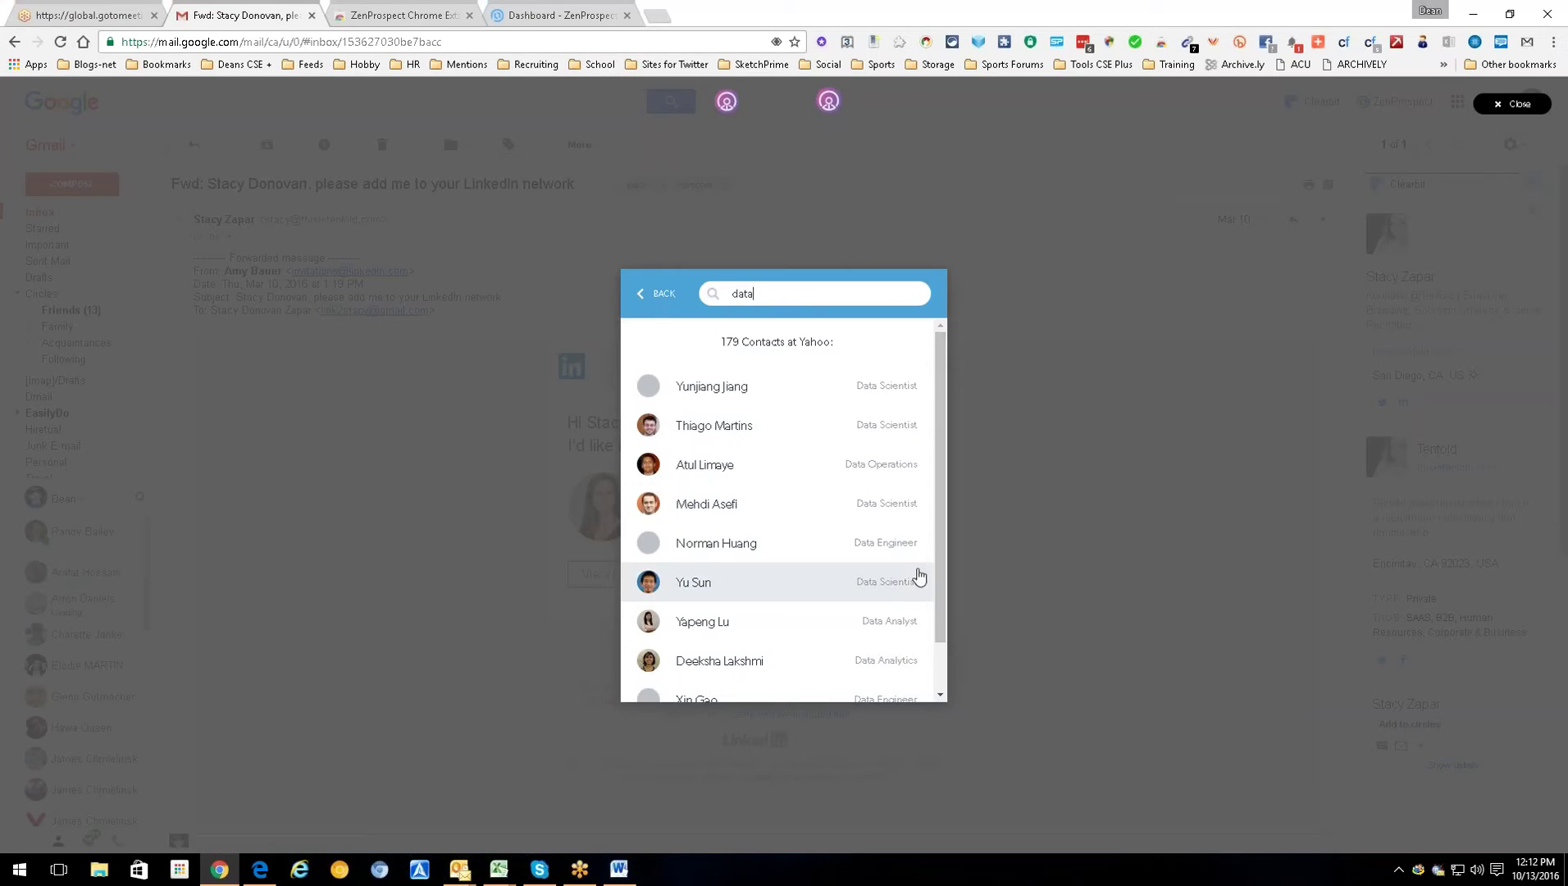
Refine the title search to 'data Scientist' and scroll through all 11 matching contacts.
left_click(826, 300)
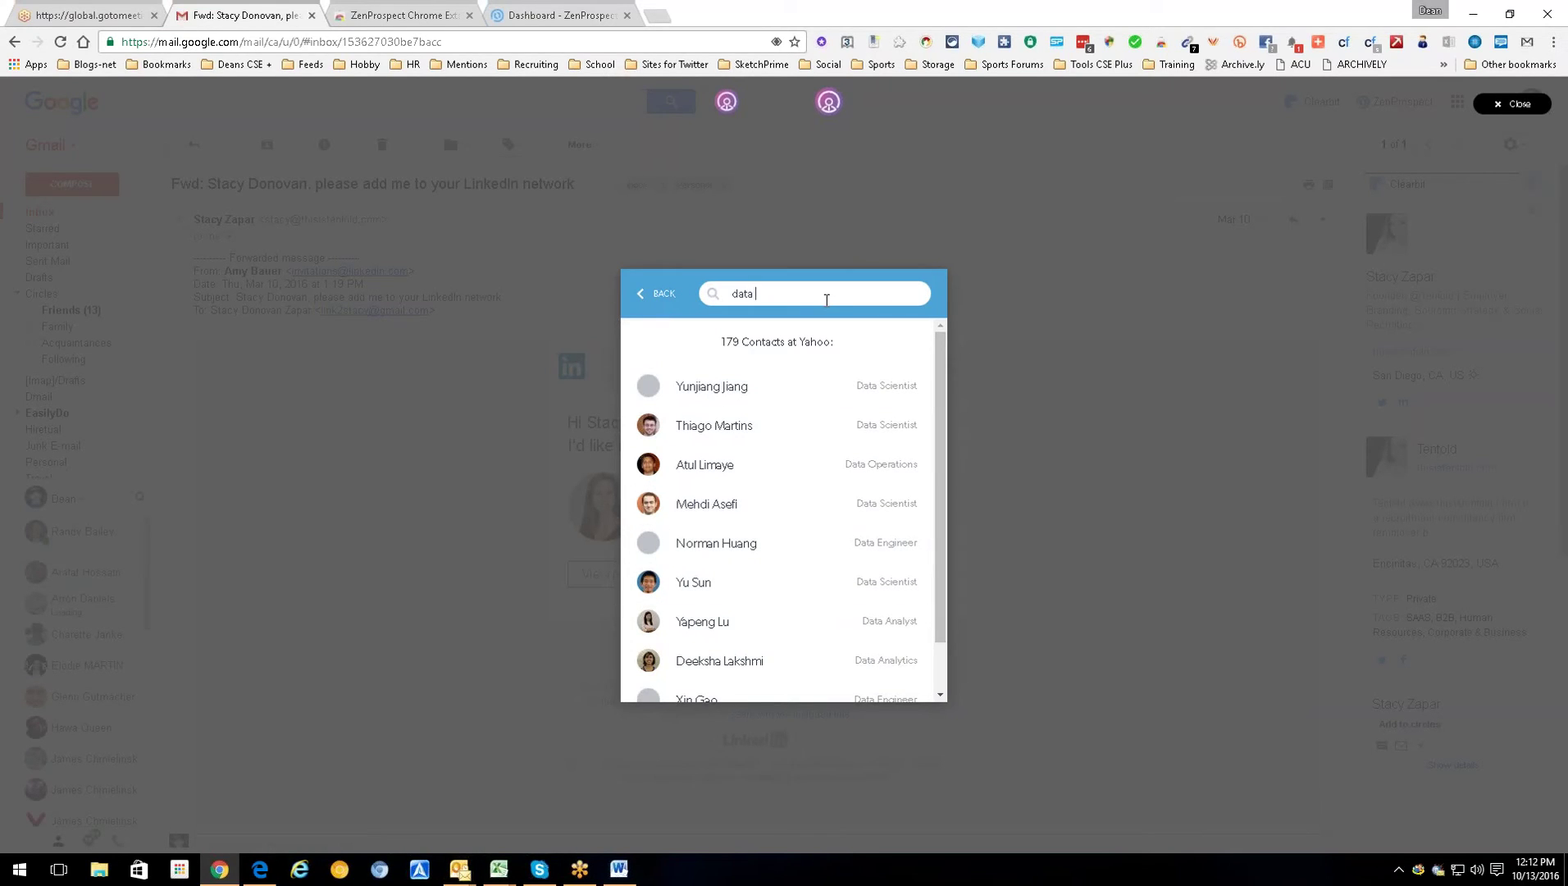
type("Sc")
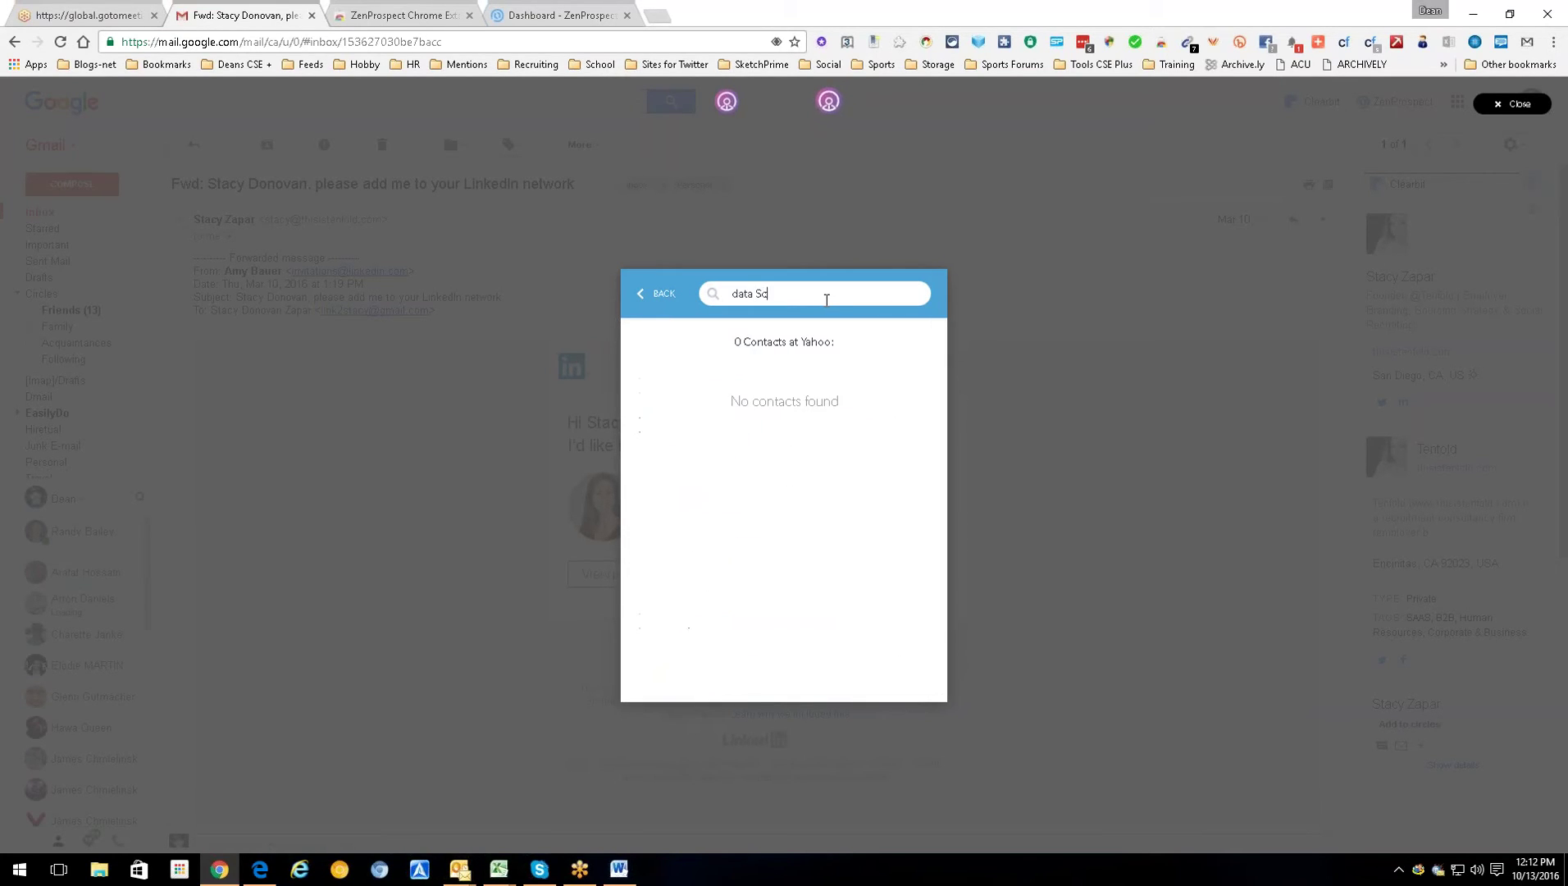
type("ientist")
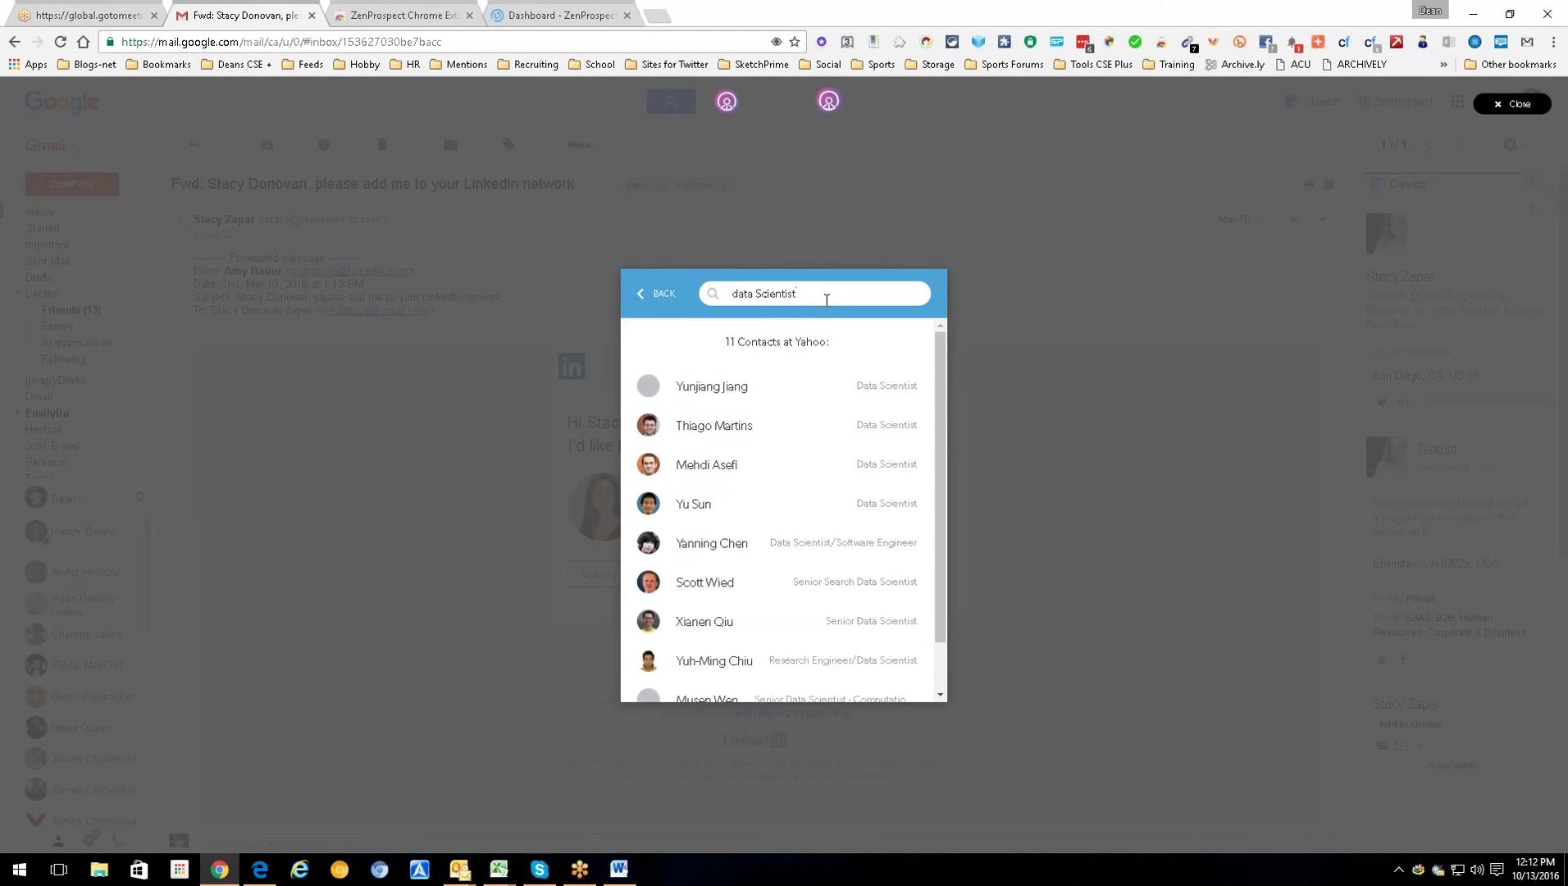
scroll(942, 566, "down", 1)
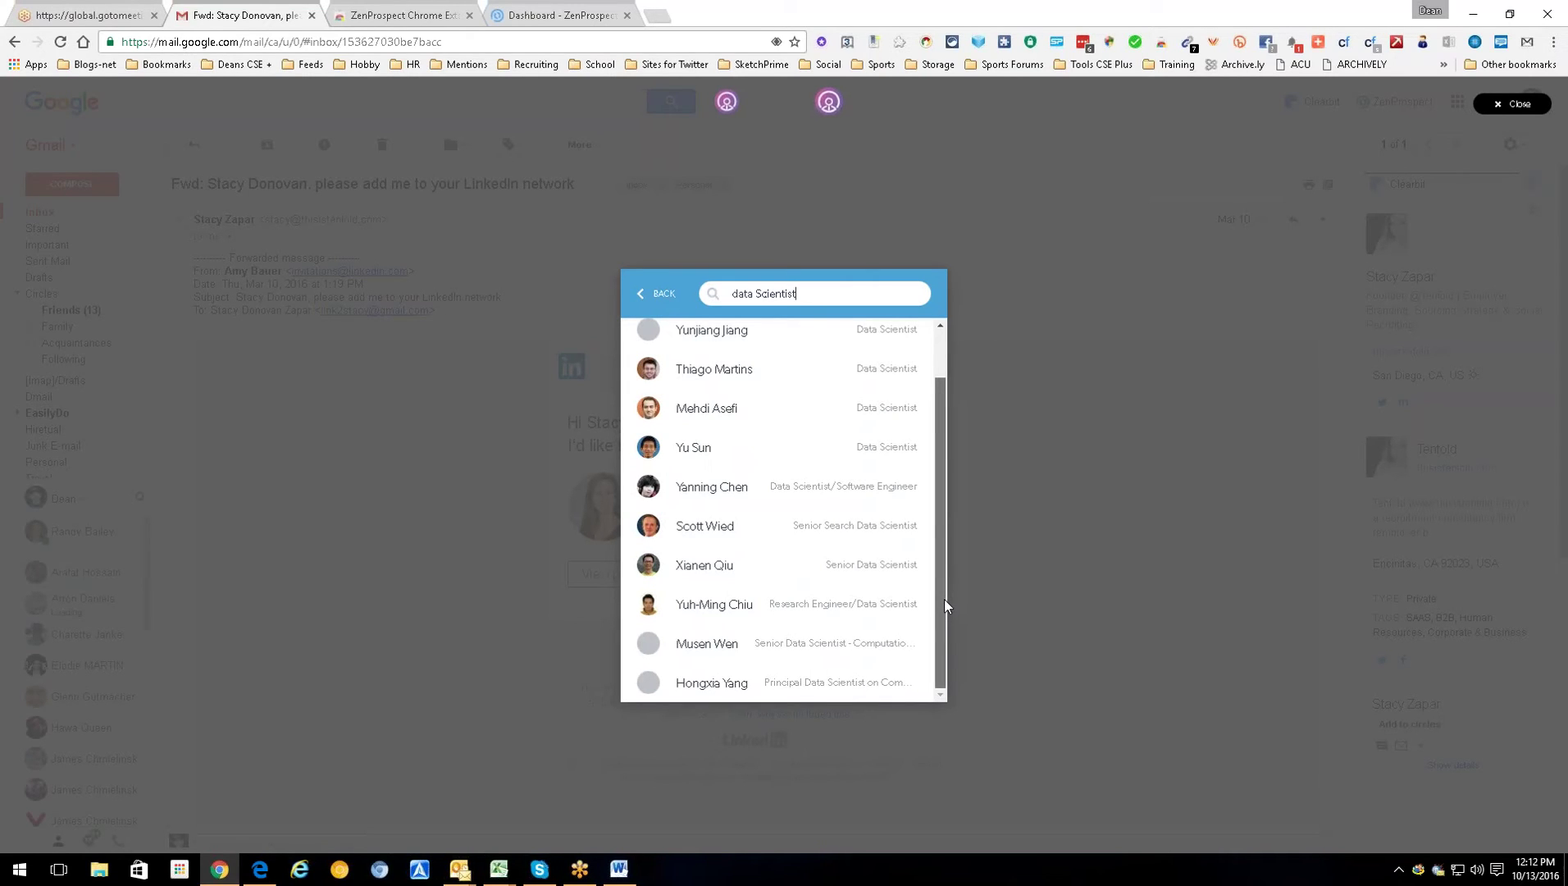
left_click_drag(945, 598, 938, 563)
scroll(919, 415, "up", 1)
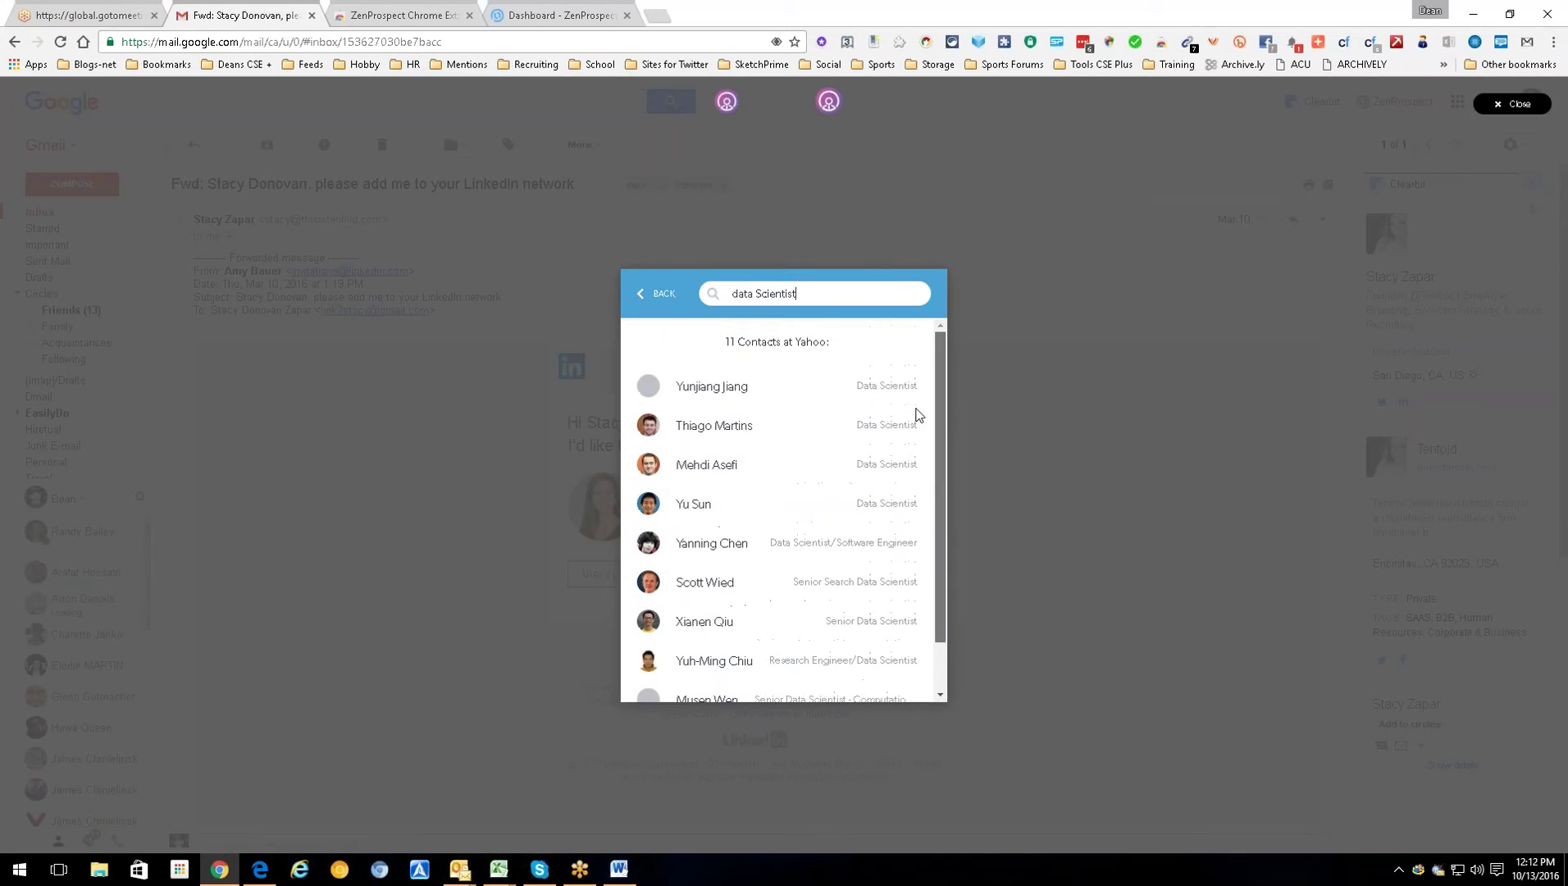
scroll(942, 626, "down", 1)
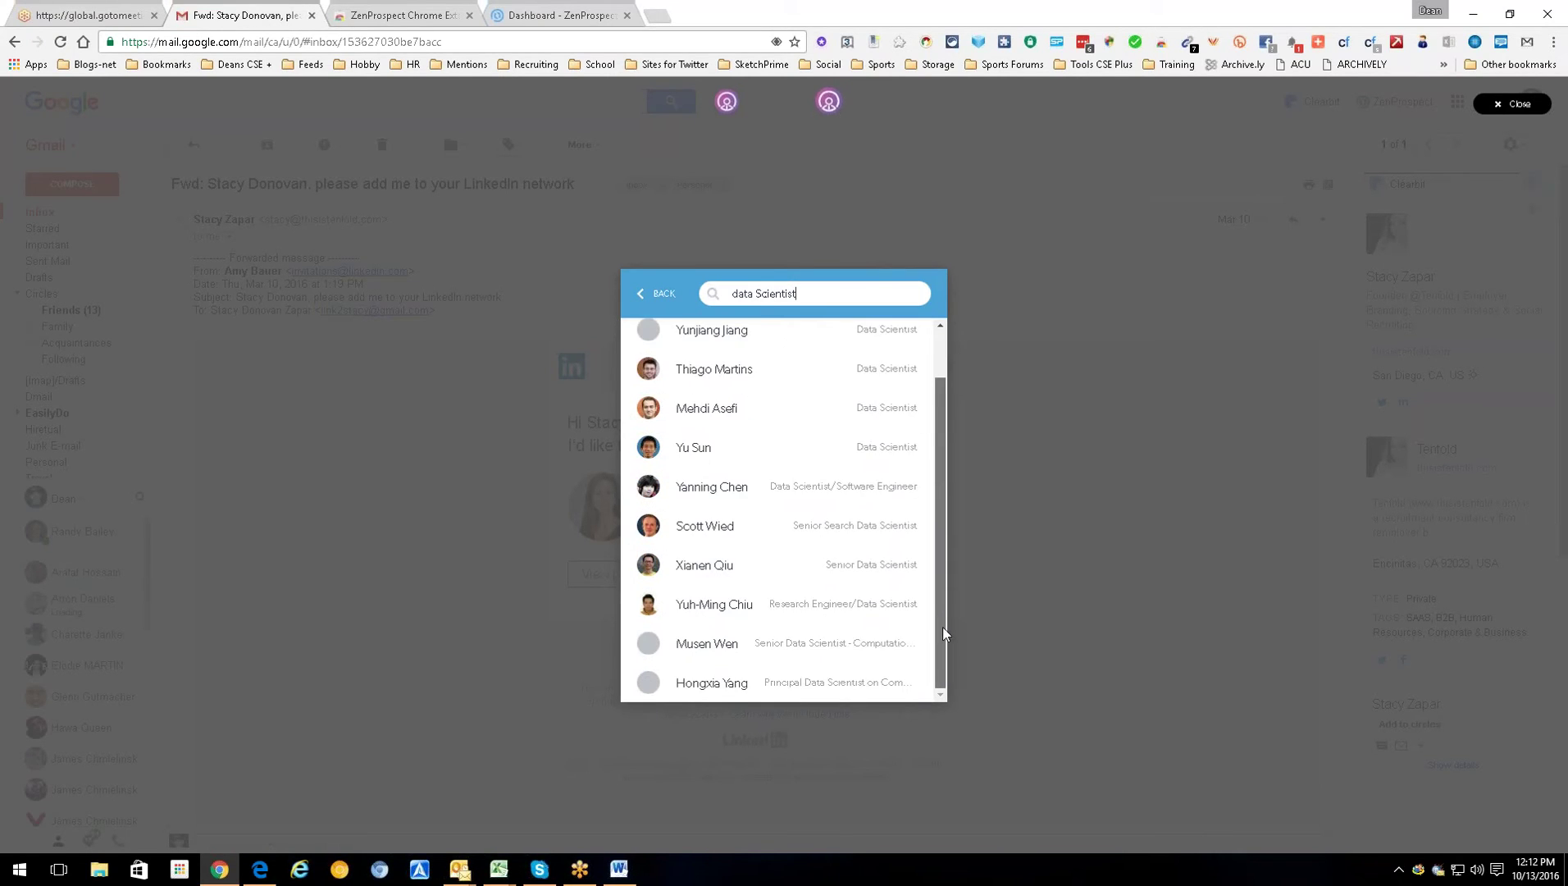
scroll(951, 427, "up", 1)
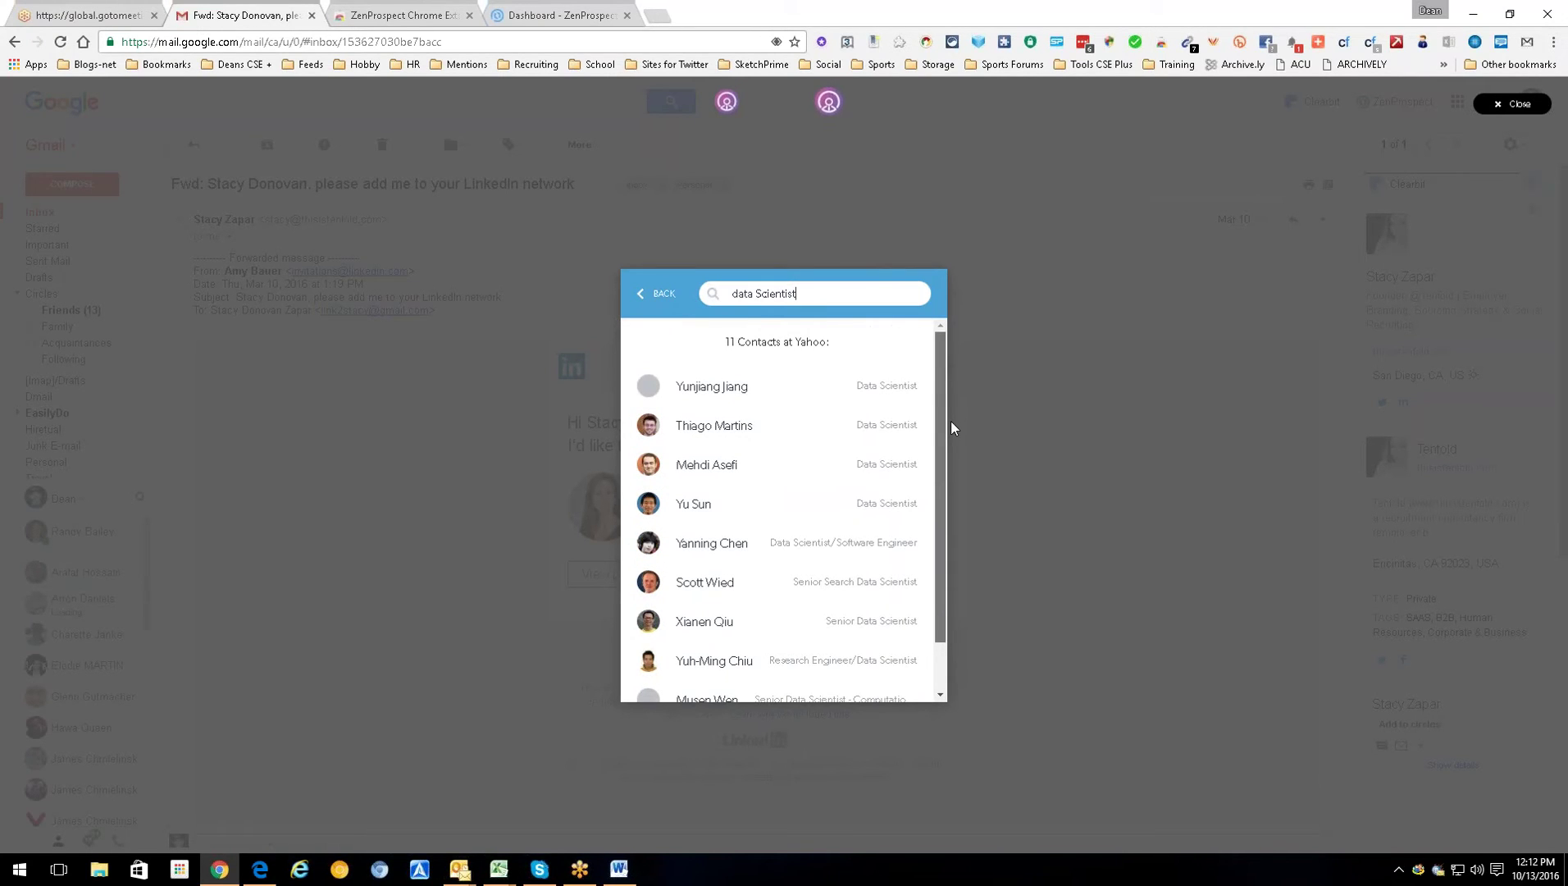
scroll(952, 492, "down", 1)
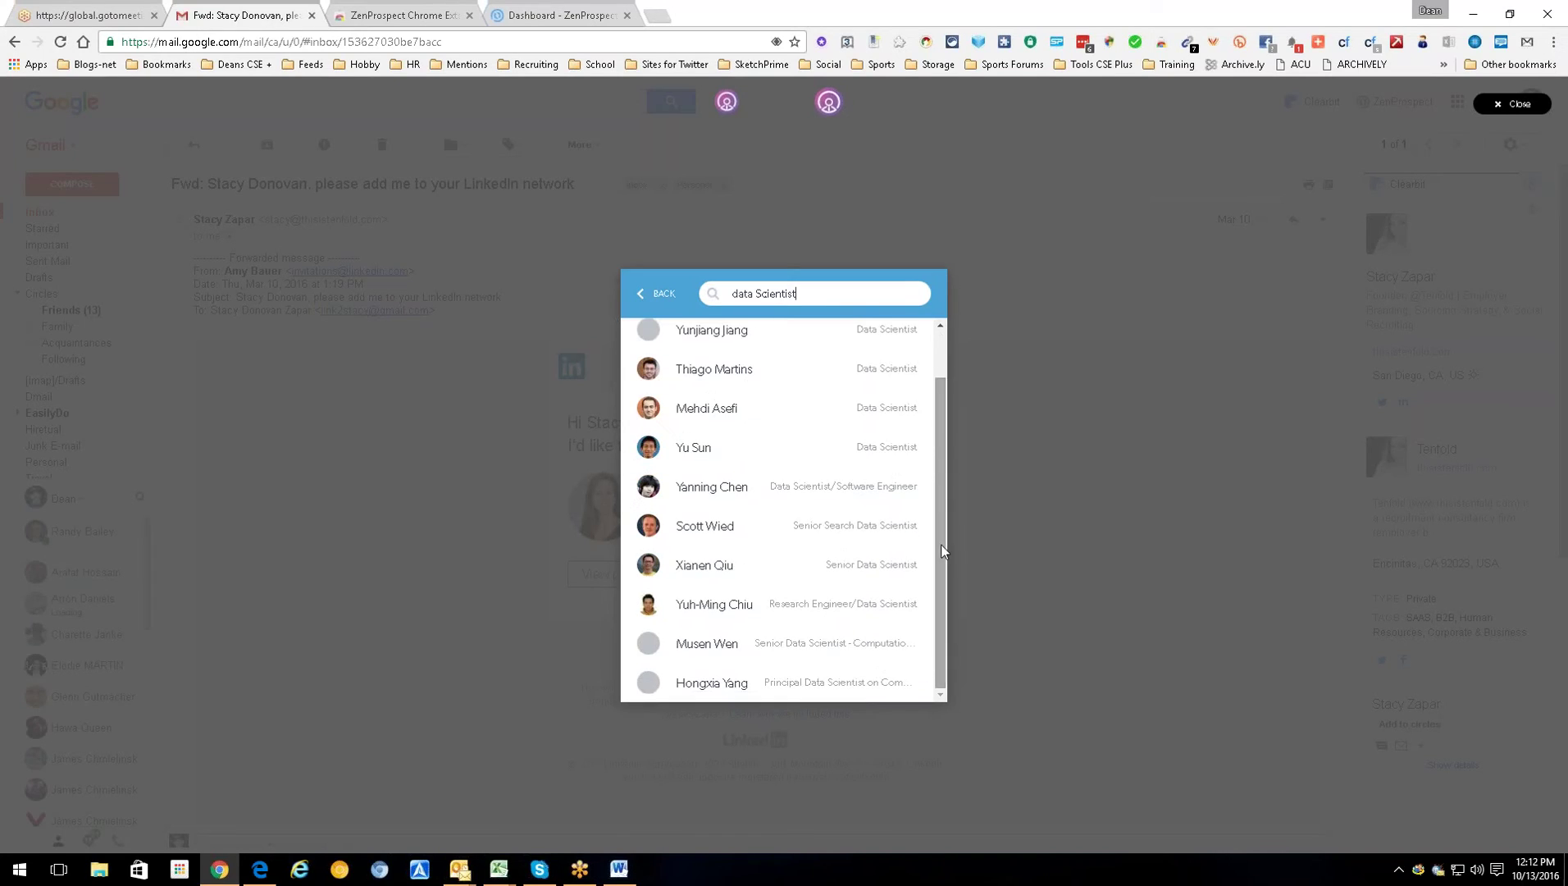
left_click(827, 537)
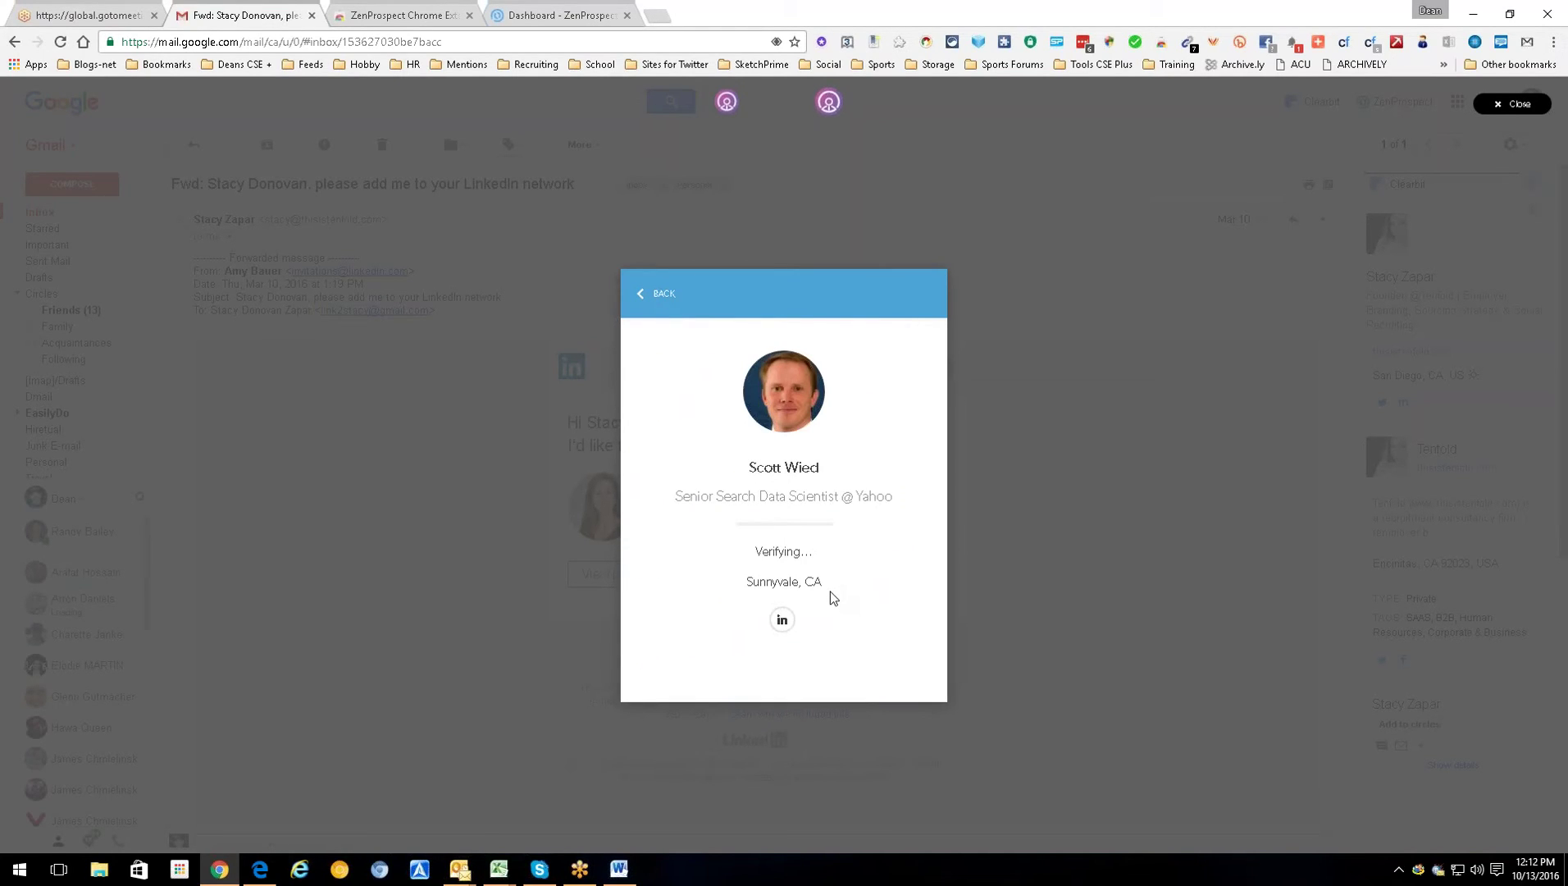
left_click(660, 297)
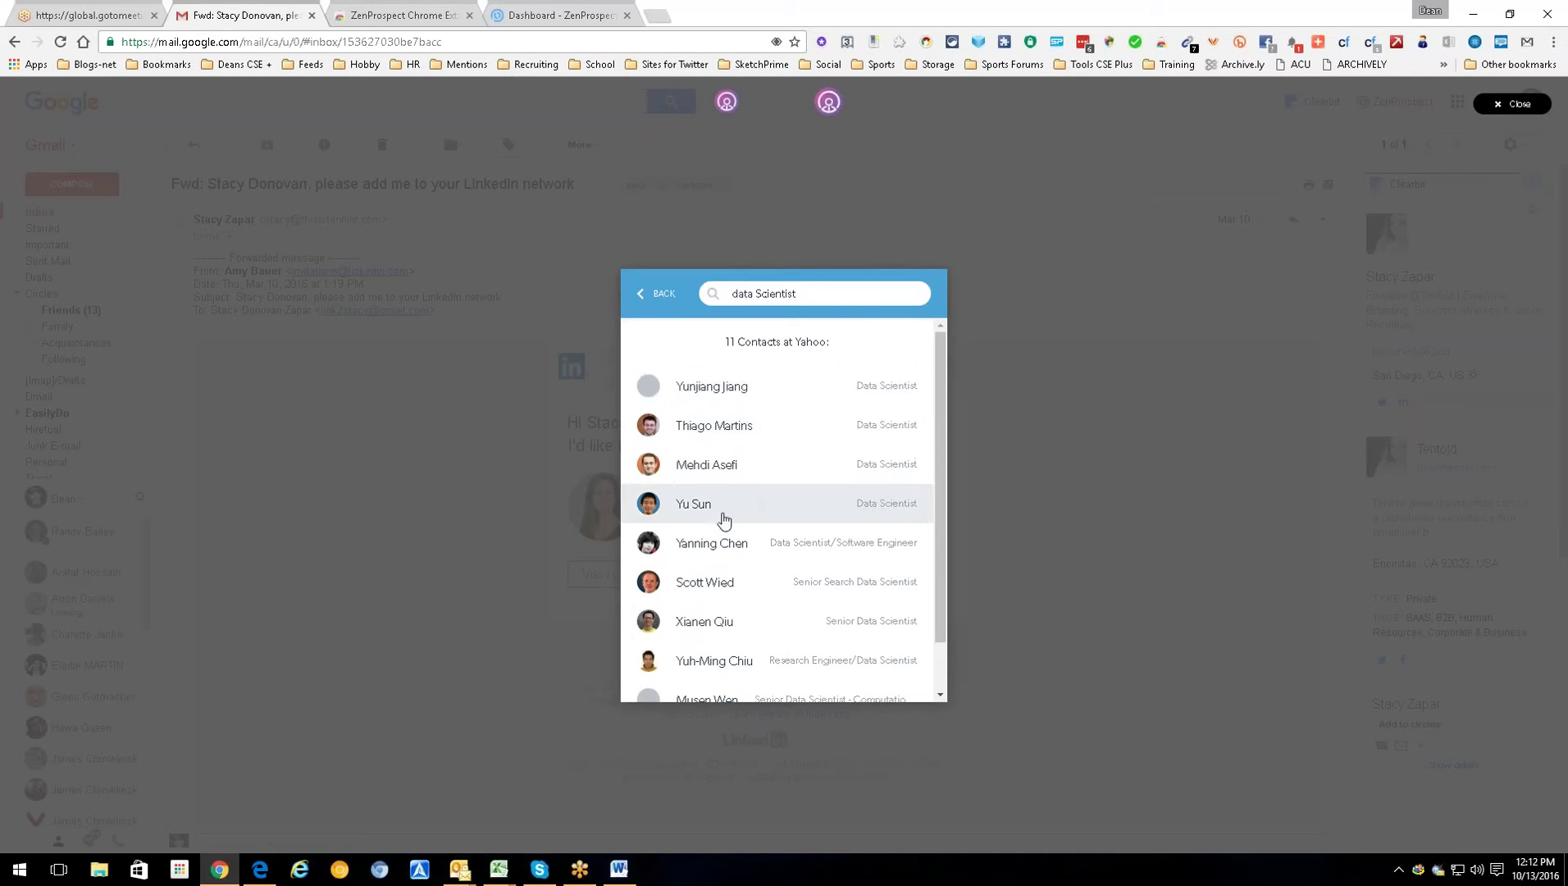
left_click(747, 584)
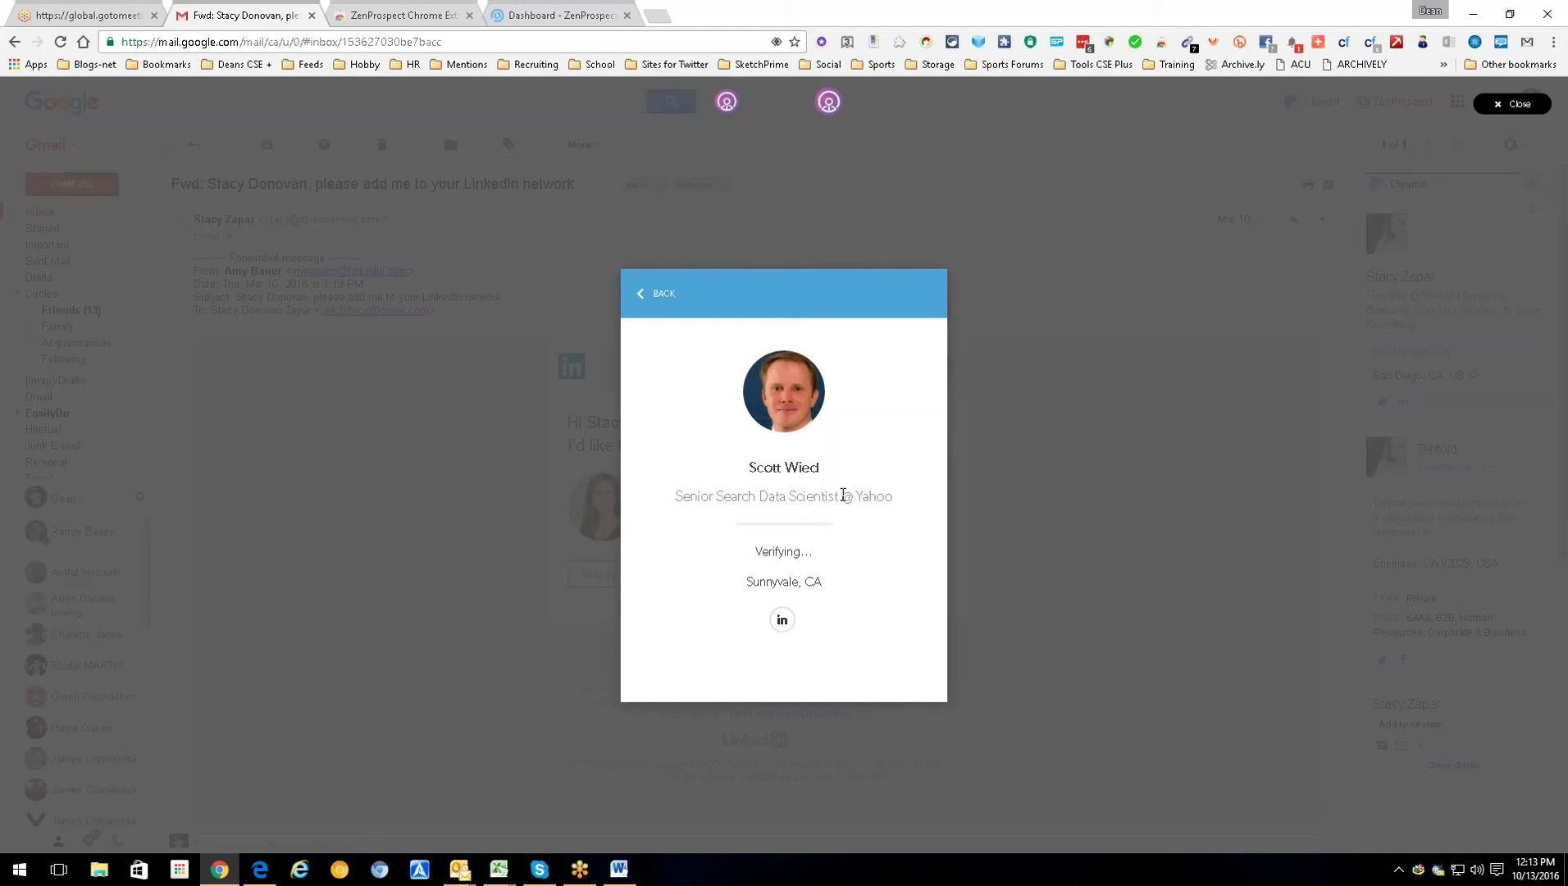
left_click(646, 296)
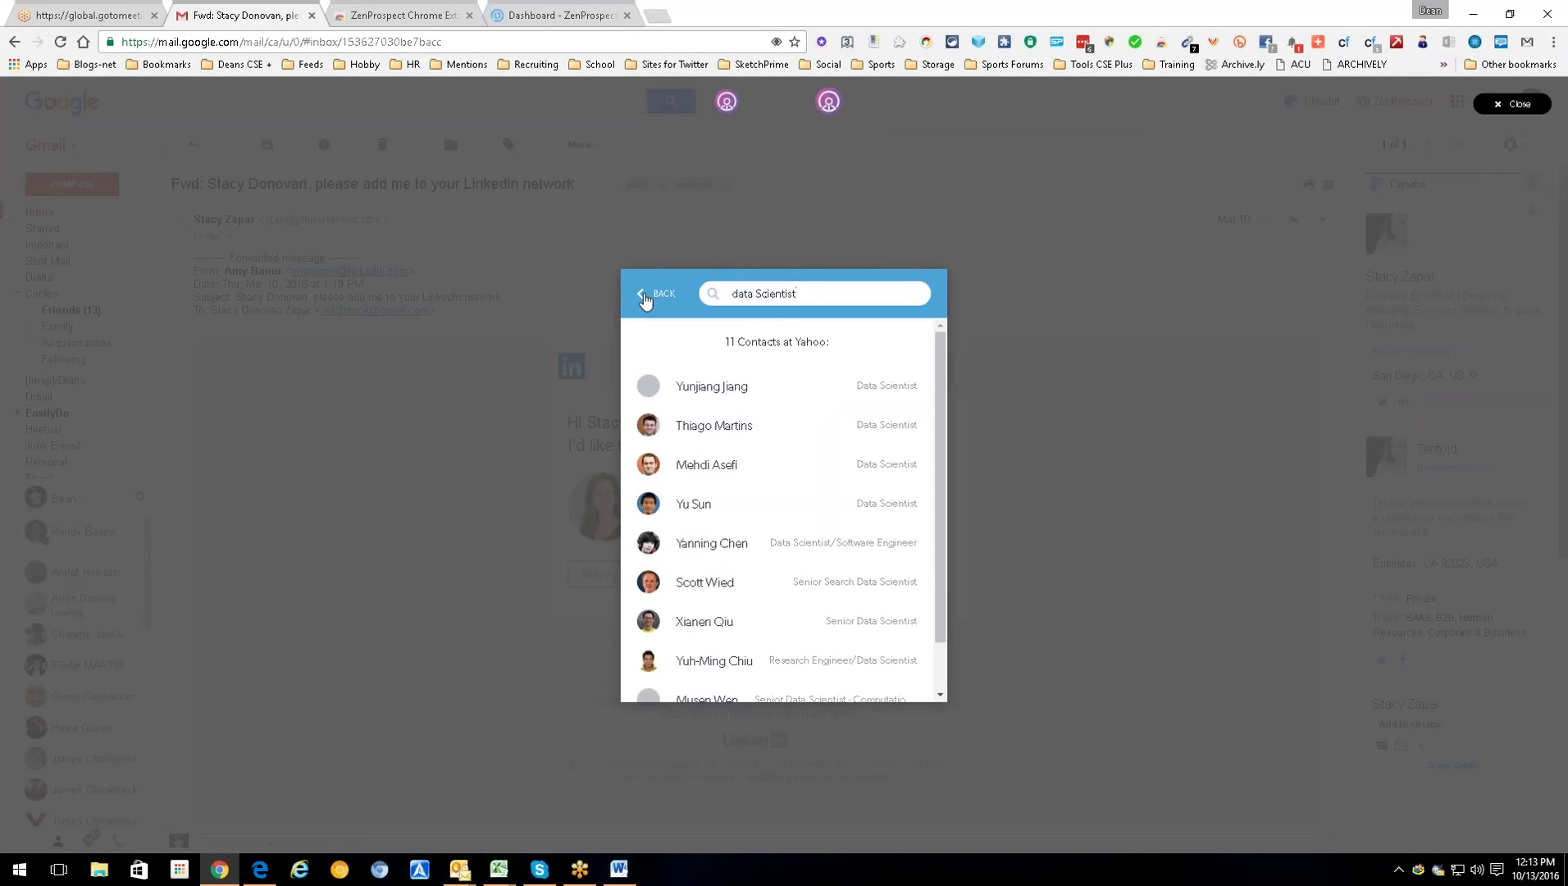
Go back, pick Yahoo, and filter its 8122 contacts by 'java' to 4 matches.
left_click(646, 297)
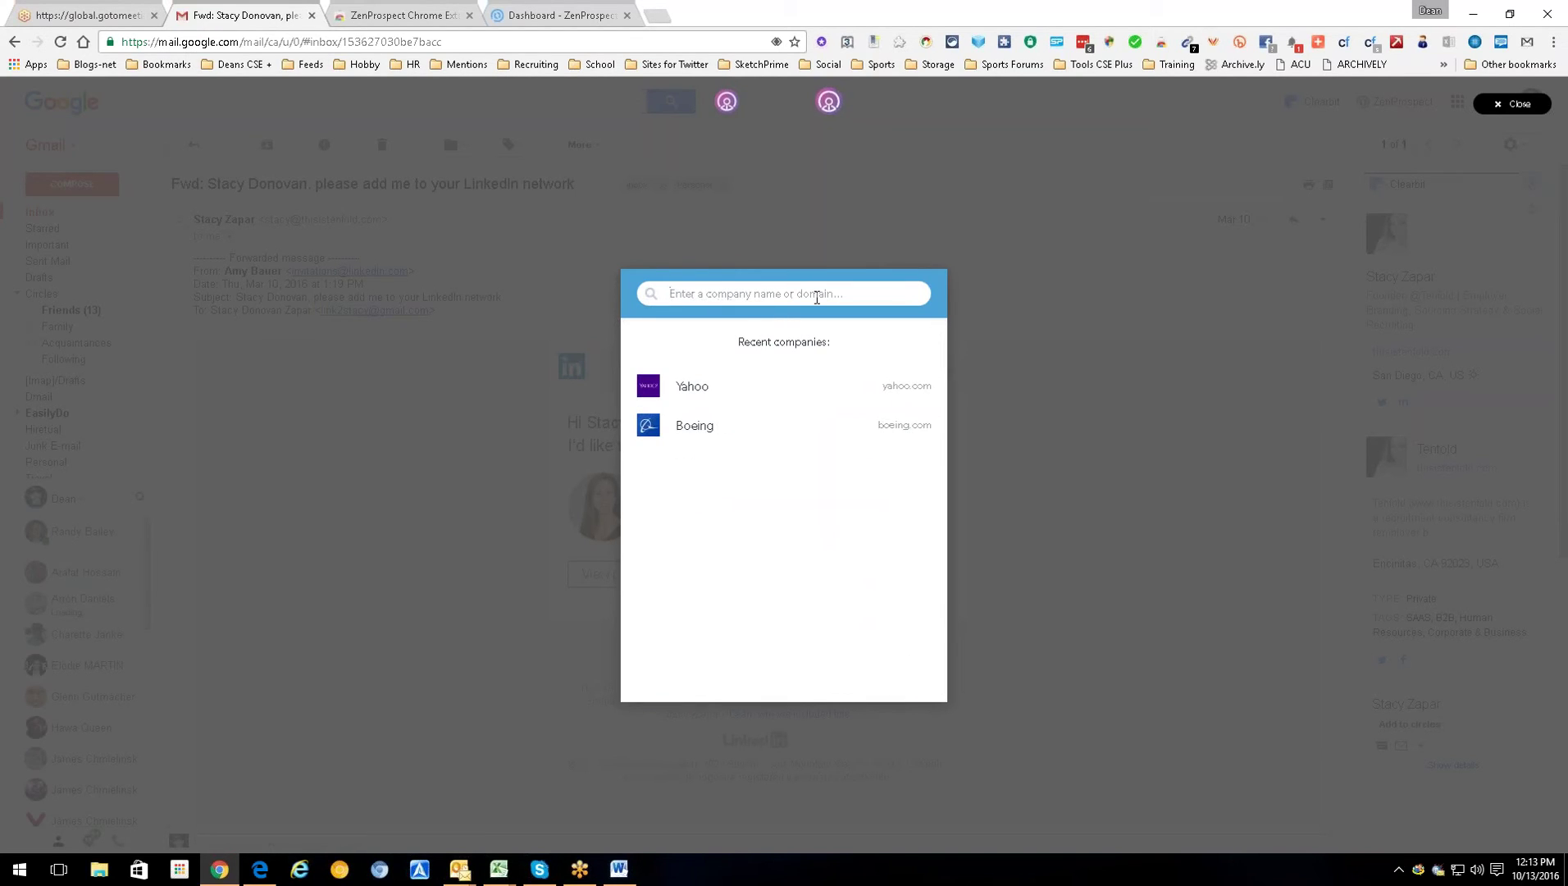
left_click(726, 393)
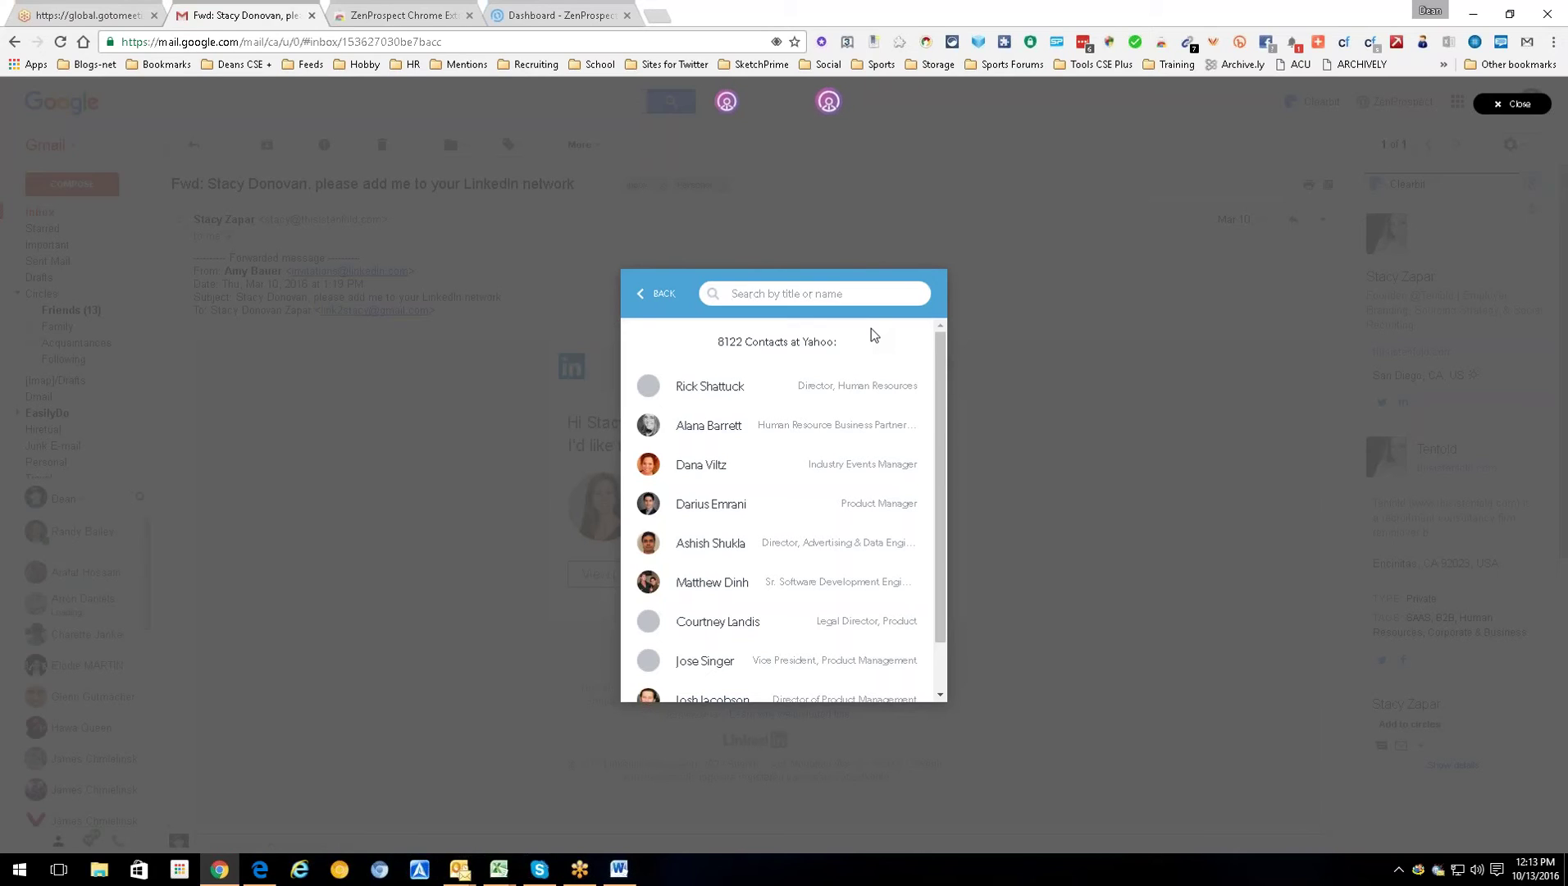
type("java")
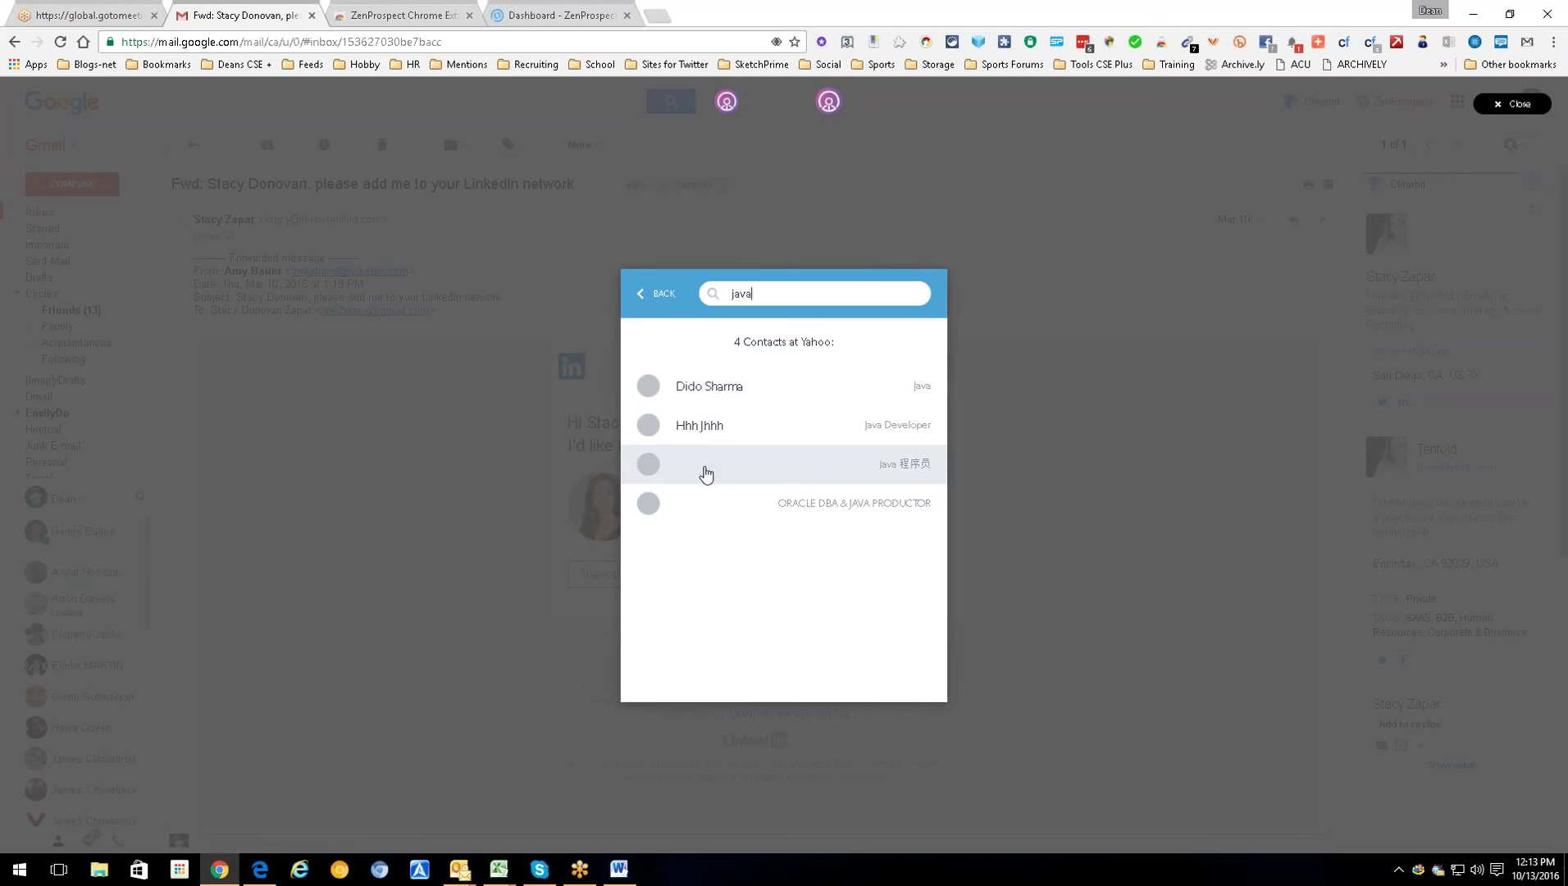
Check the Yahoo Java Developer's LinkedIn profile, which couldn't display, then return to the four Java contacts.
left_click(728, 428)
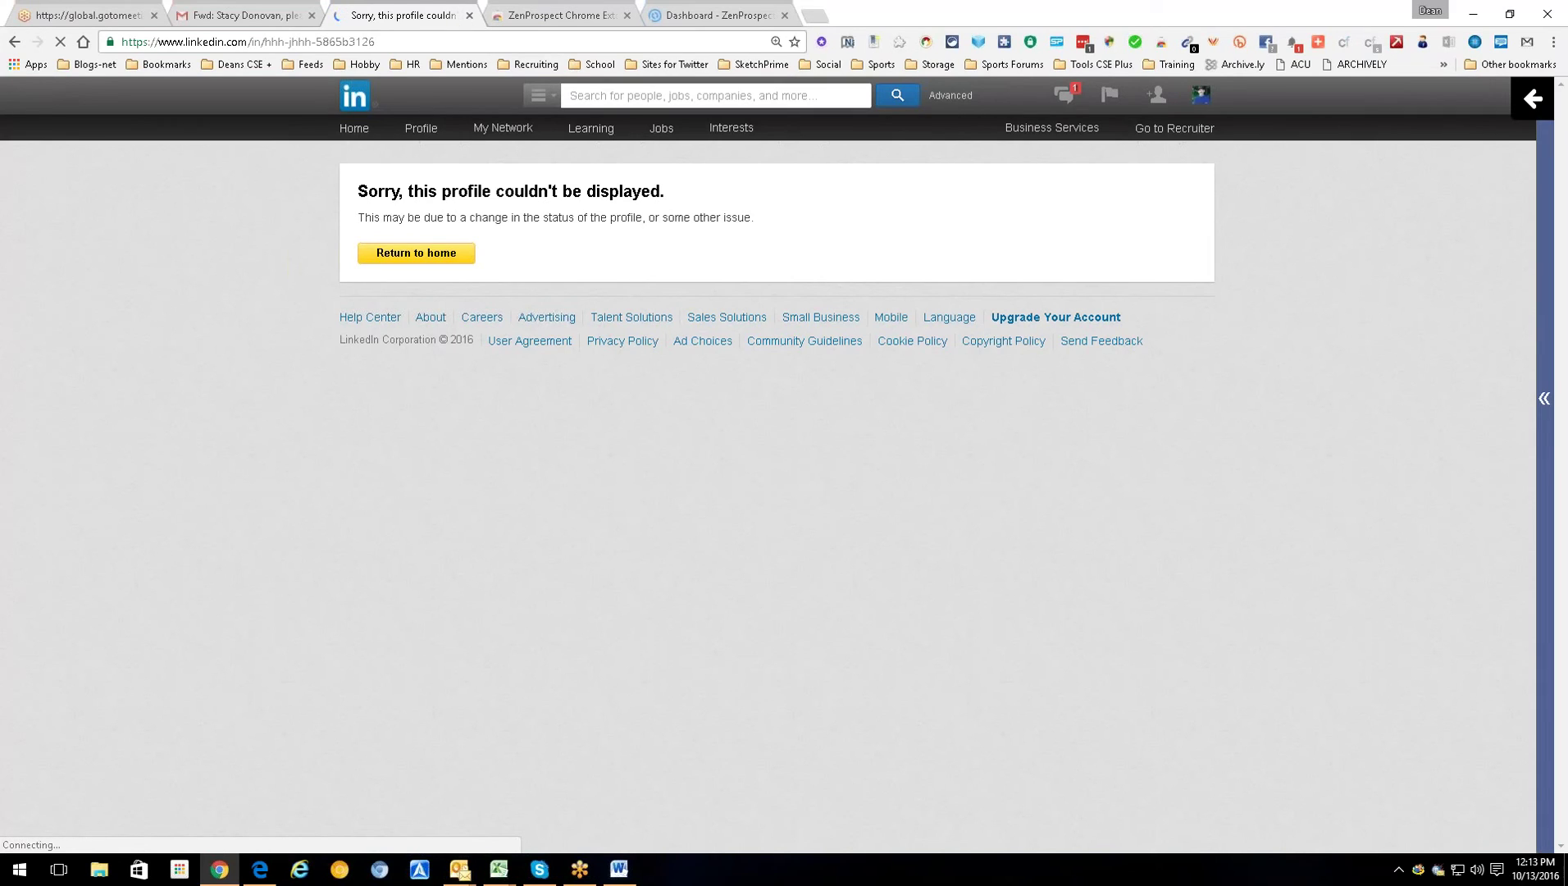
left_click(469, 15)
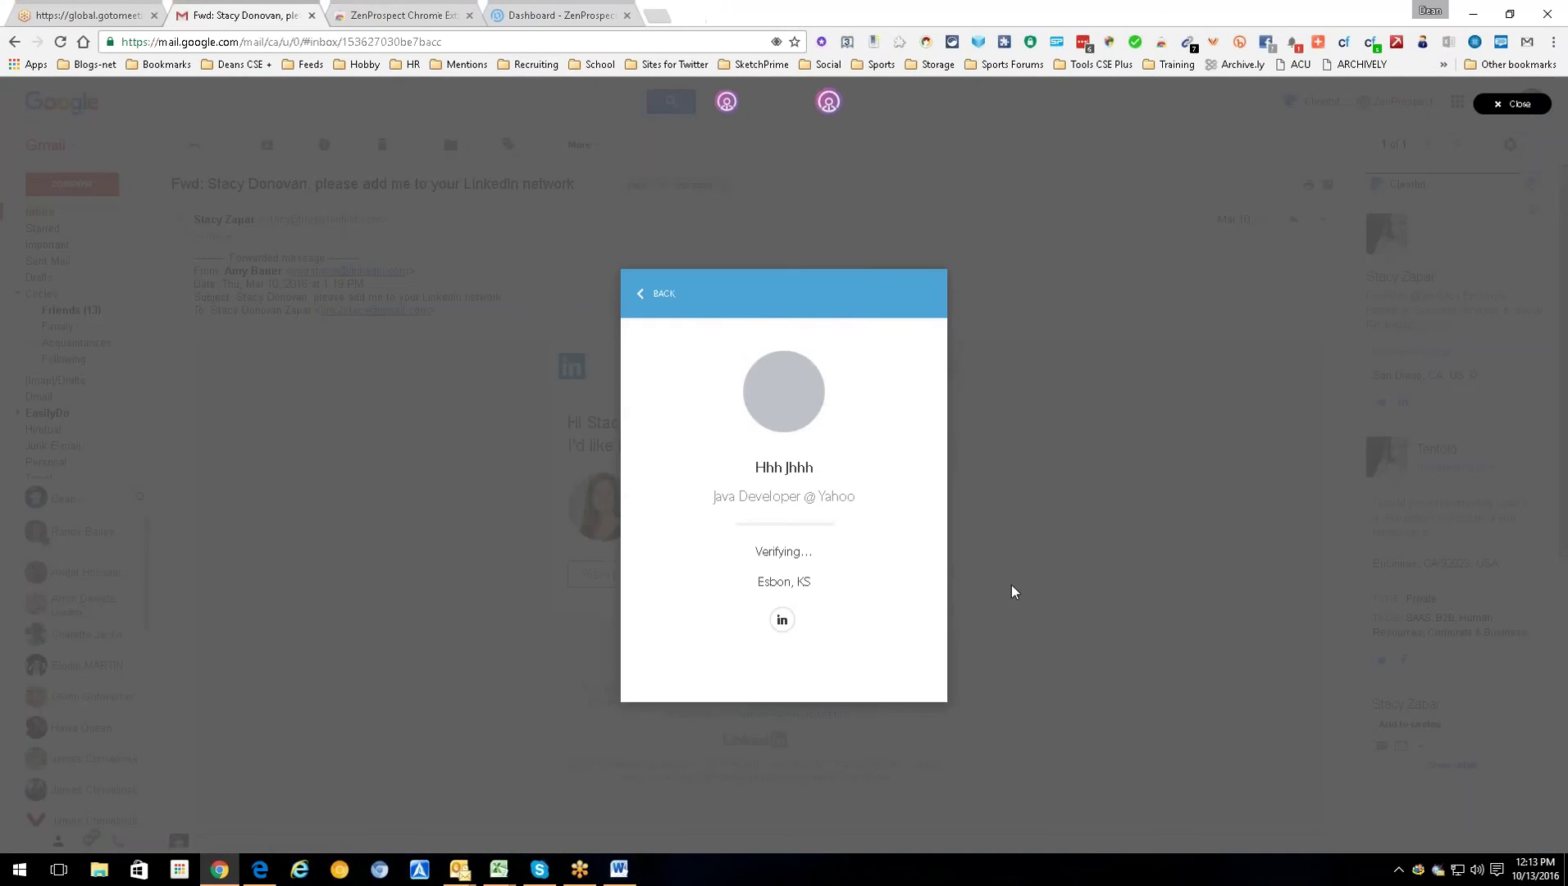
left_click(641, 297)
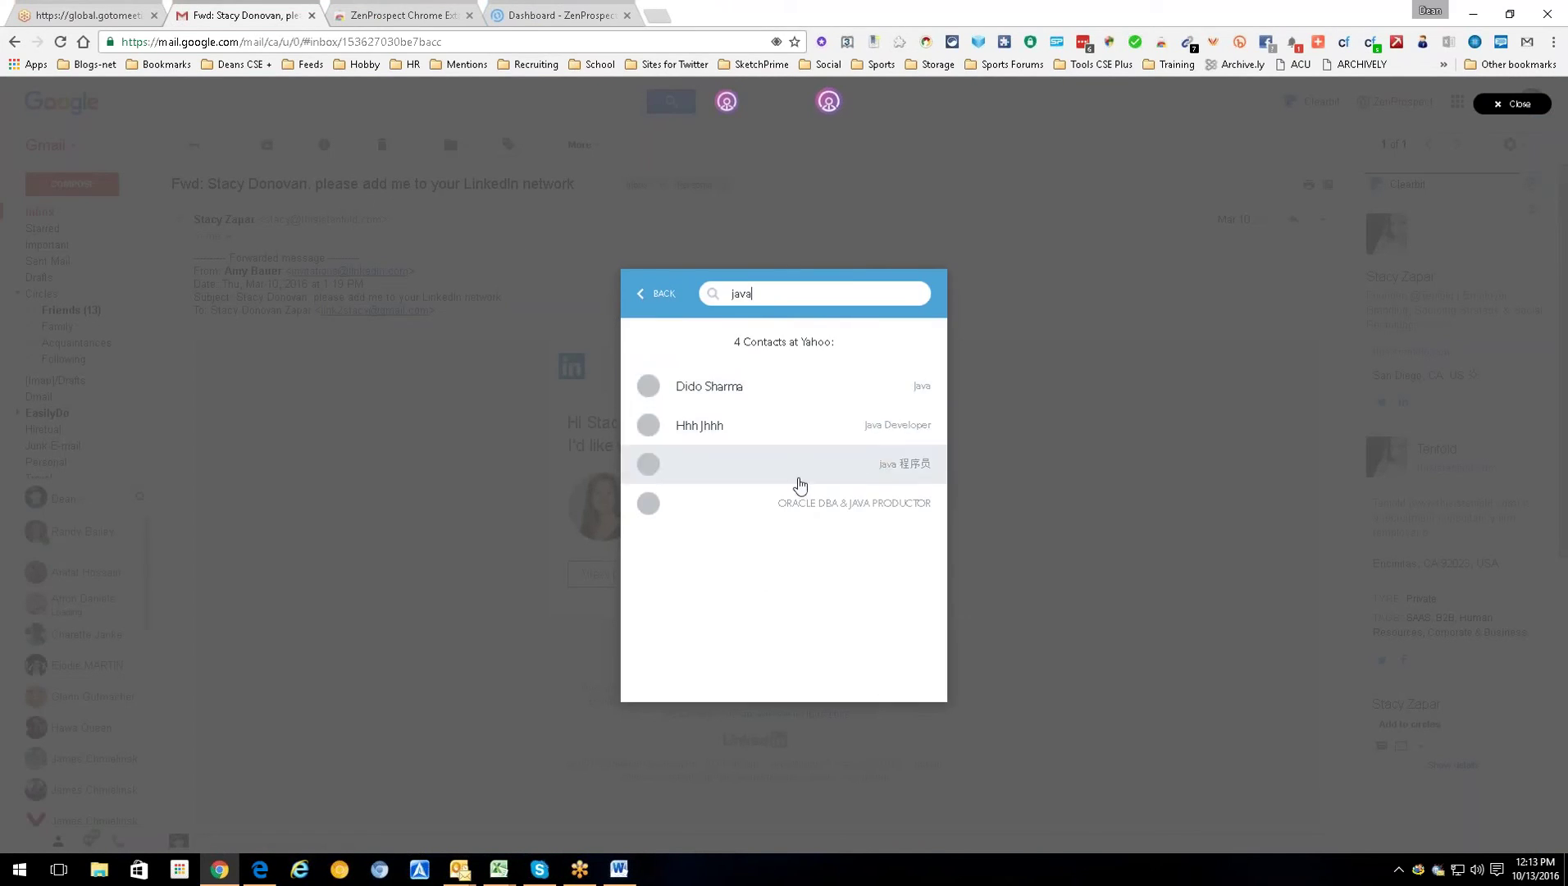
Check the Yahoo java 程序员 contact's LinkedIn profile in Lanzhou, then go back to the company search.
left_click(844, 464)
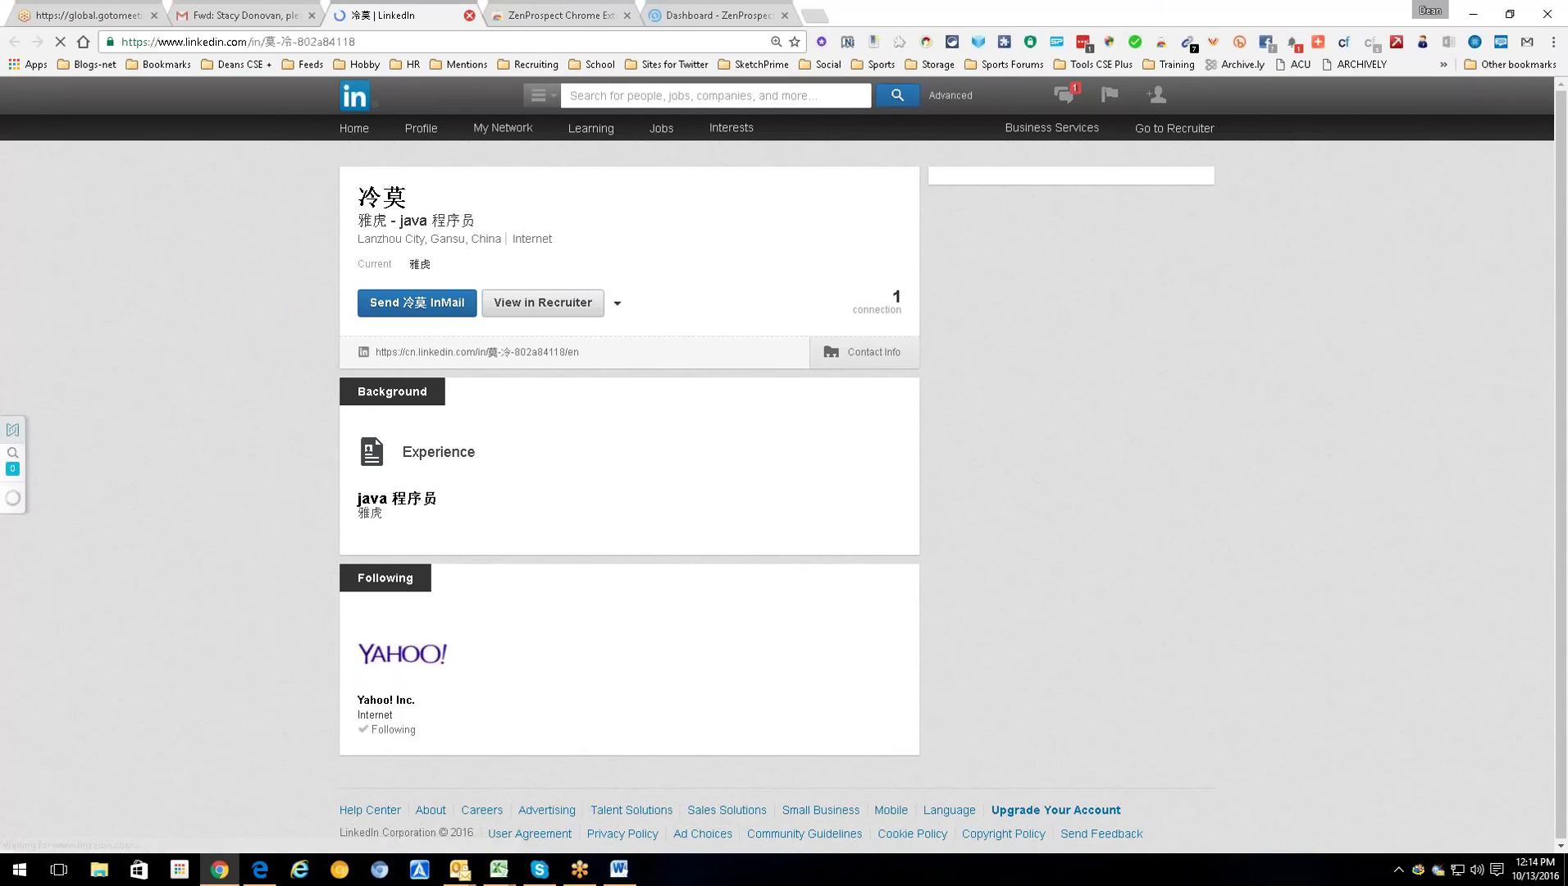
left_click(469, 15)
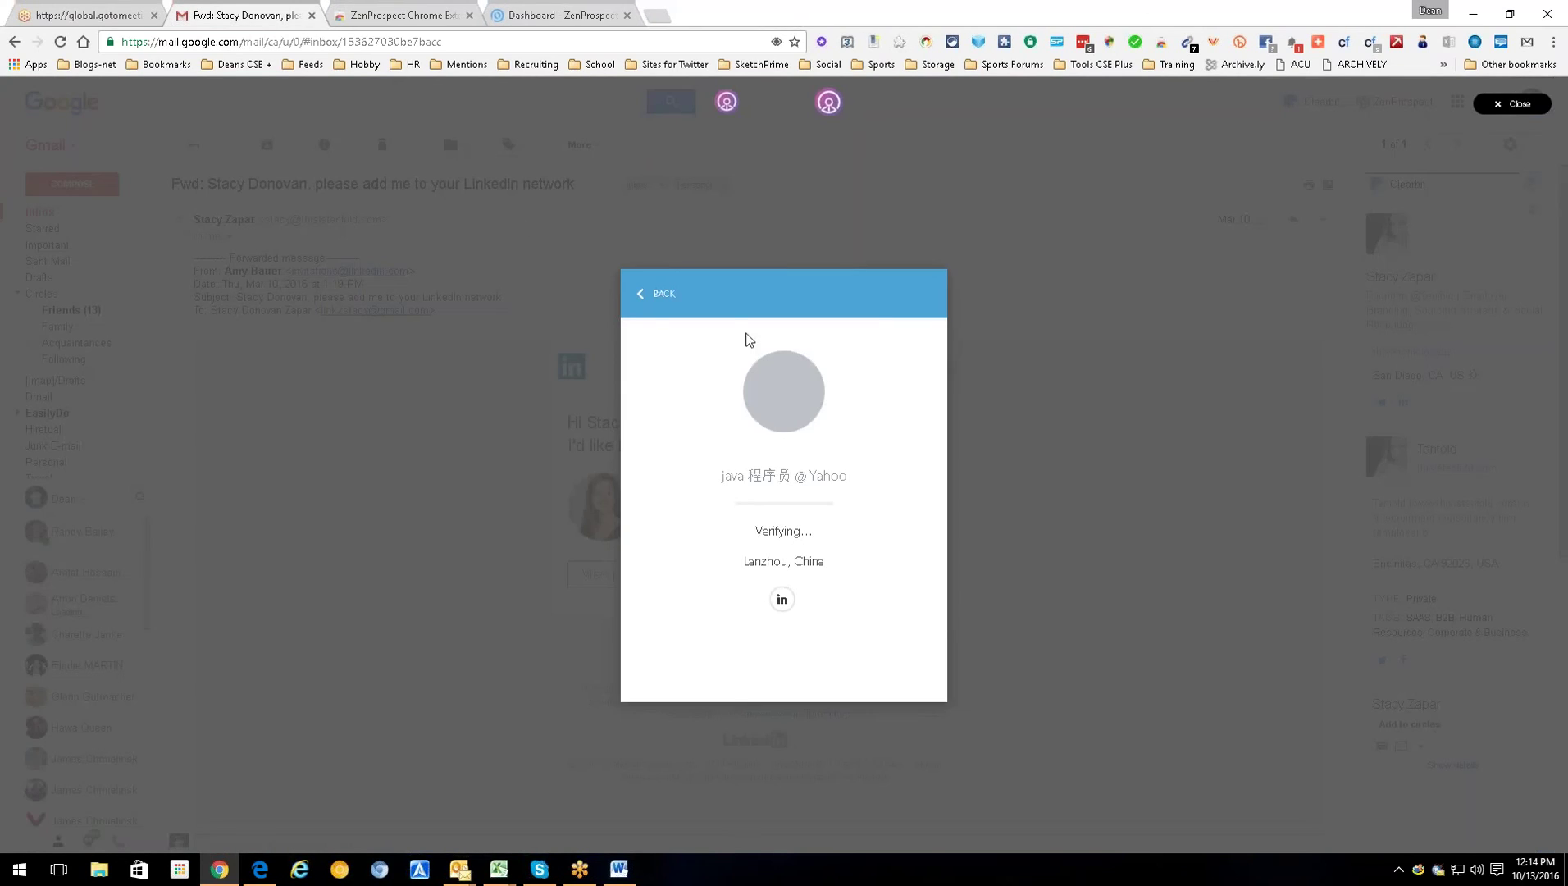
left_click(637, 295)
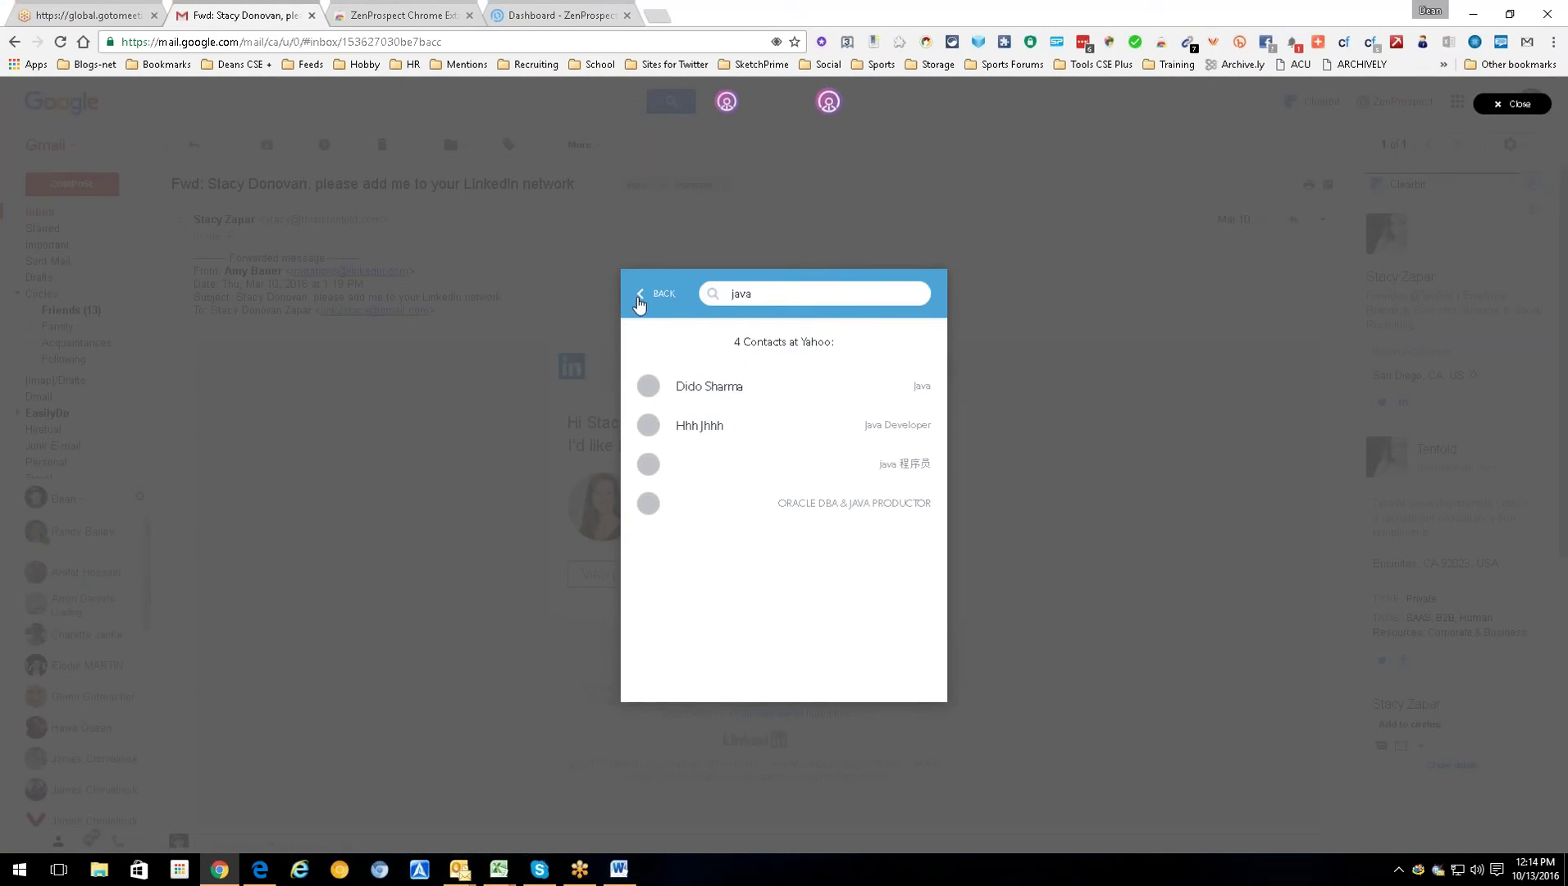
left_click(639, 302)
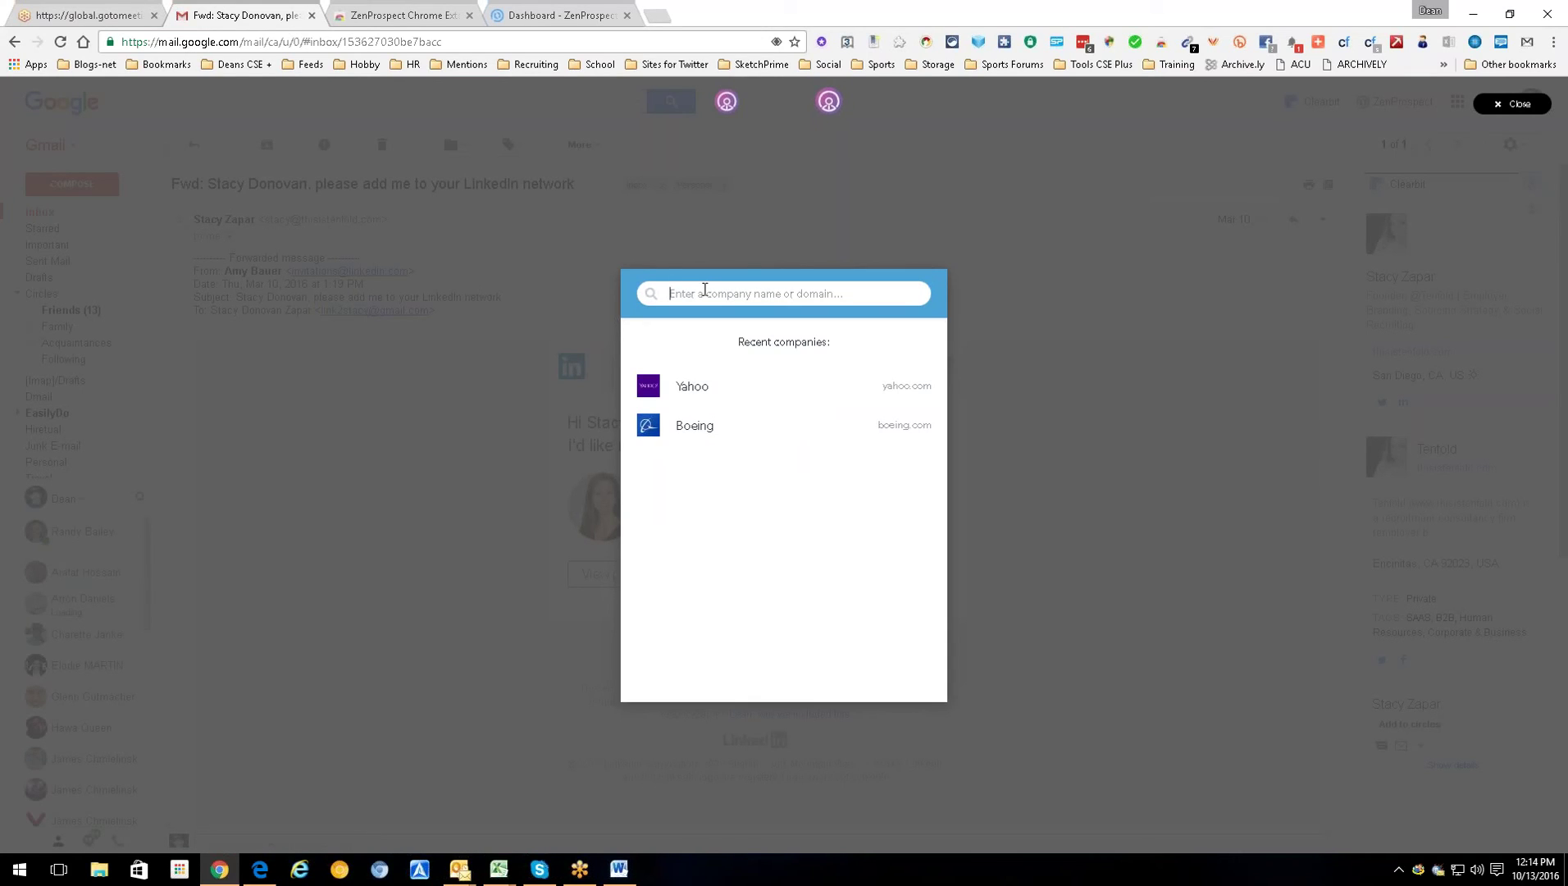
Filter Google's 59488 contacts by title 'java' to 31 matches, then back out to the 'google' results.
type("google")
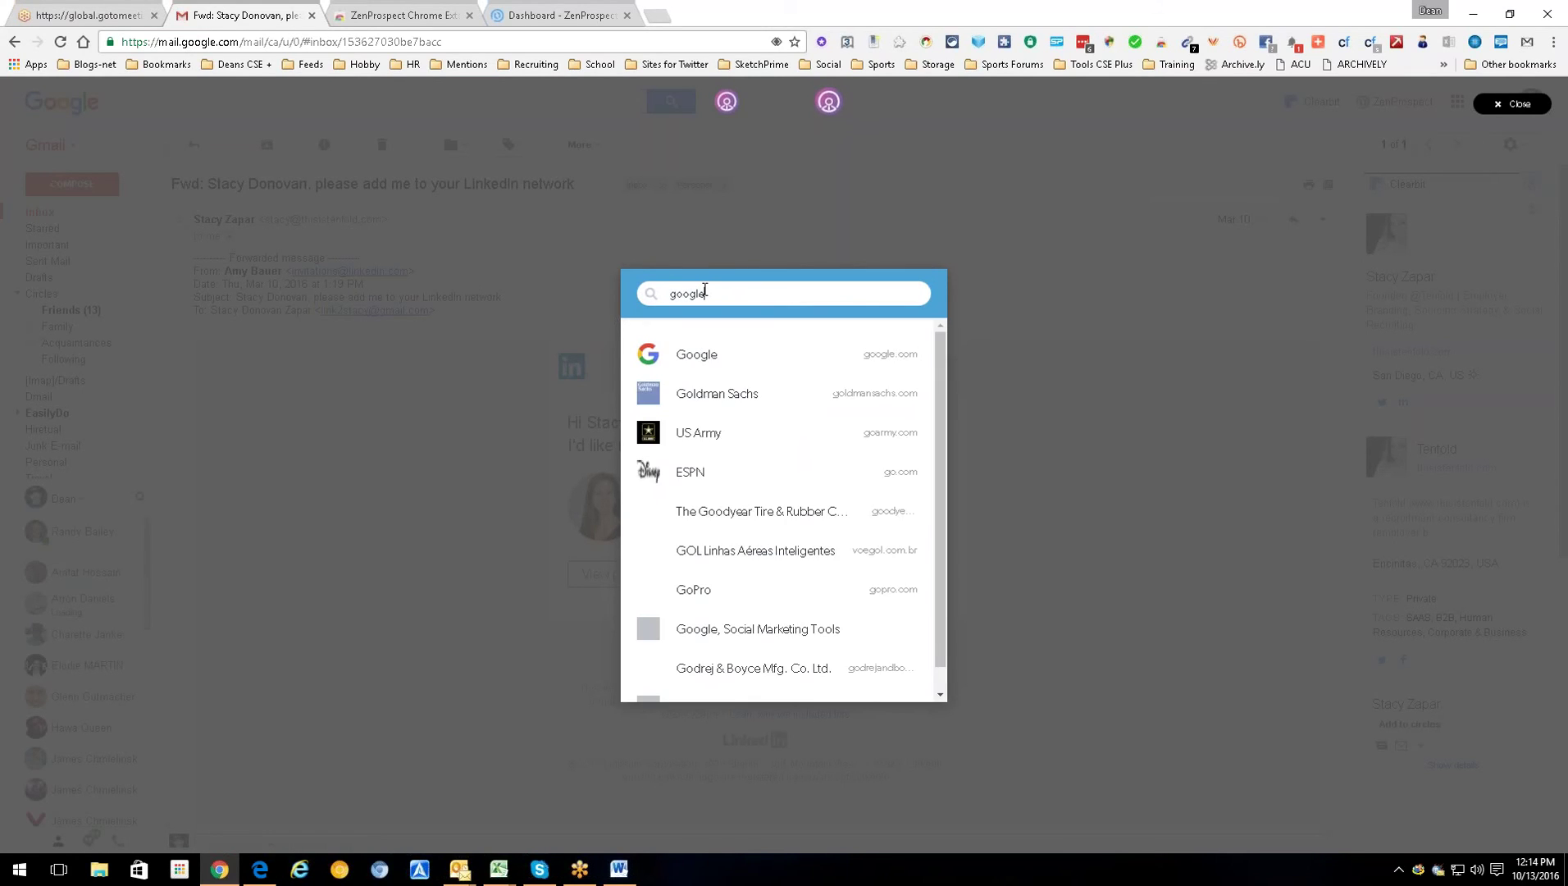
left_click(707, 353)
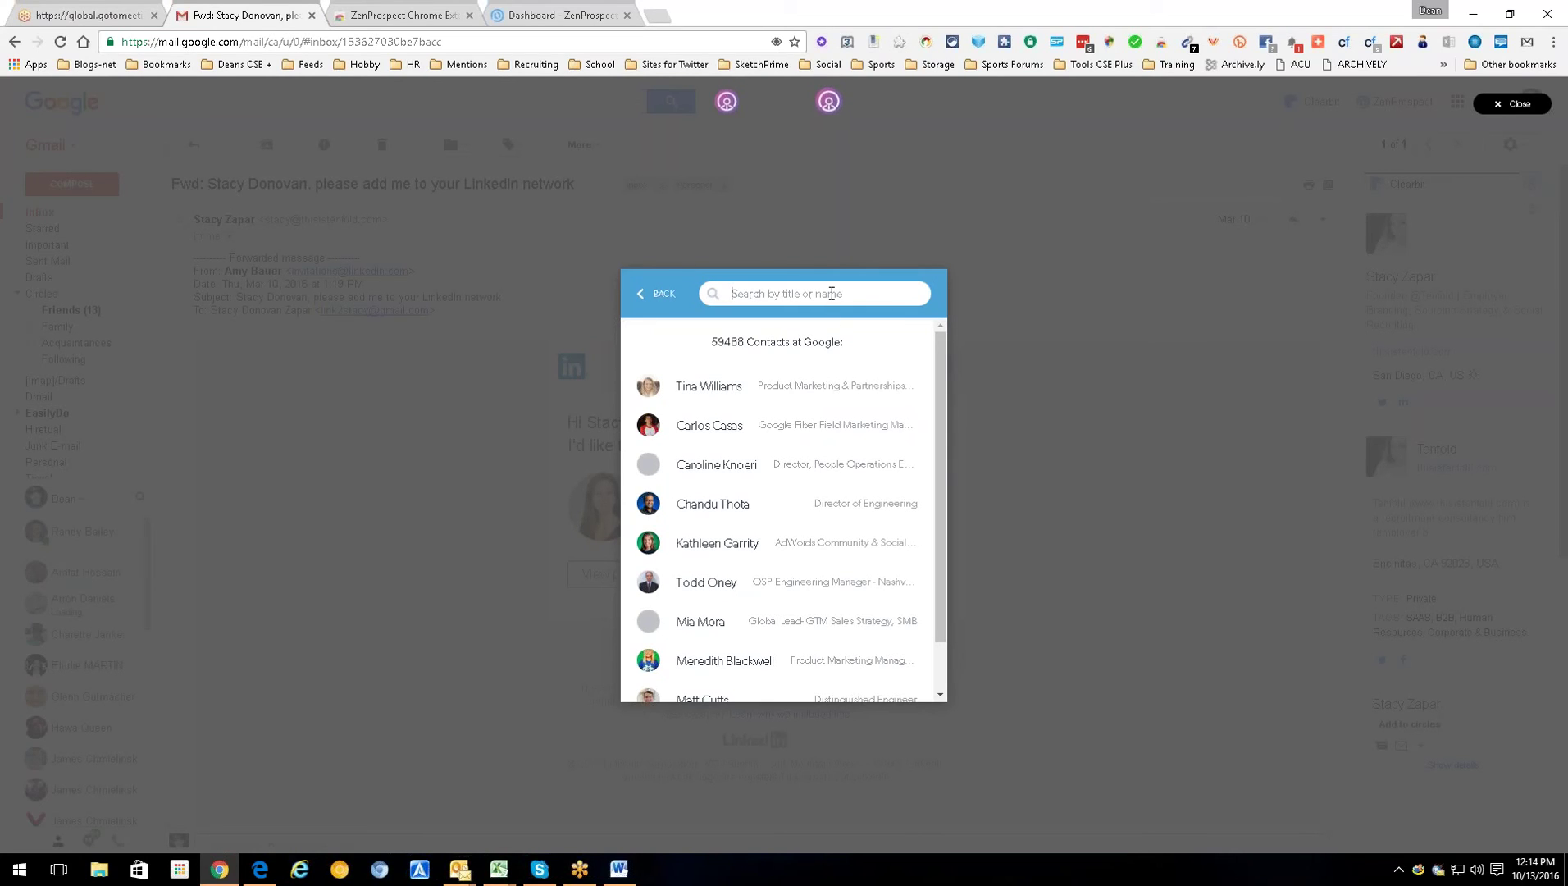
type("java")
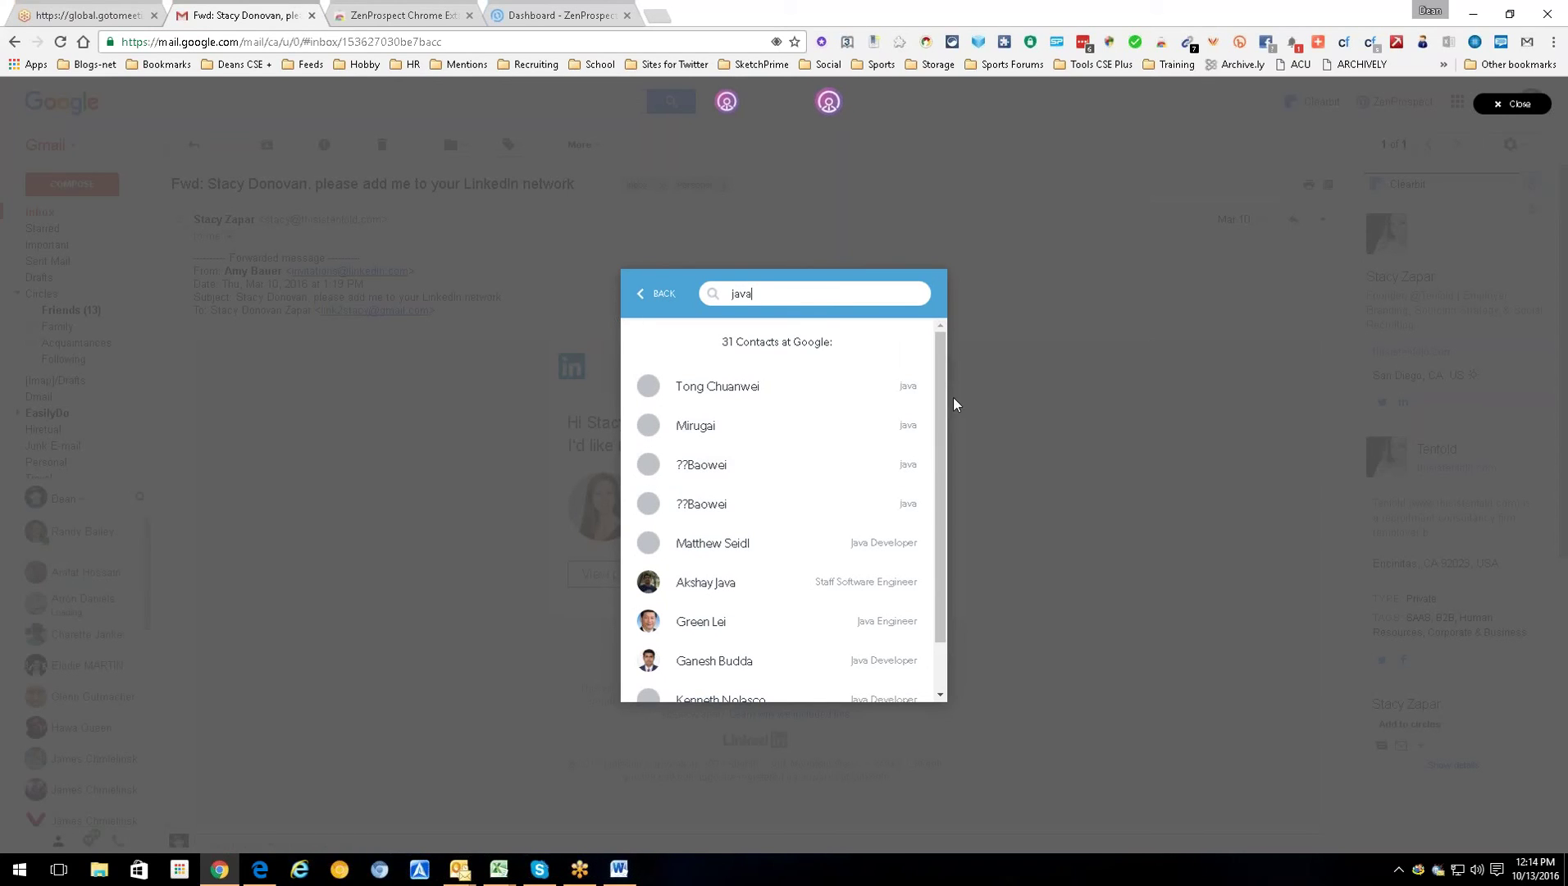
scroll(932, 544, "down", 1)
scroll(933, 544, "up", 1)
key("Escape")
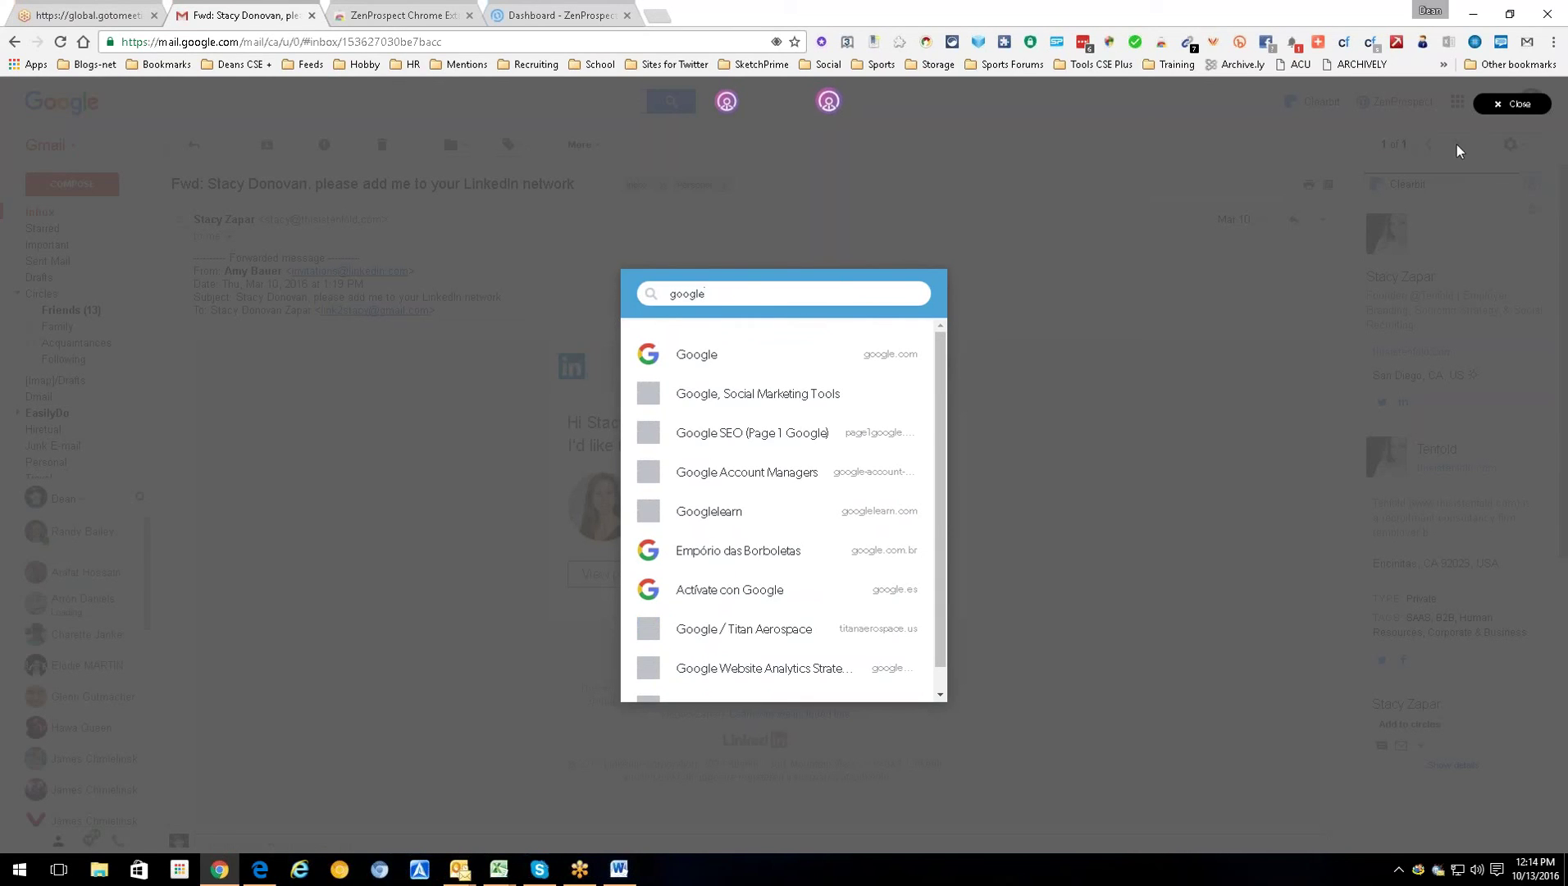
Close the lead search and extension options, dismiss the 'Find some new tools' reminder, and show the ZenProspect dashboard.
left_click(1512, 103)
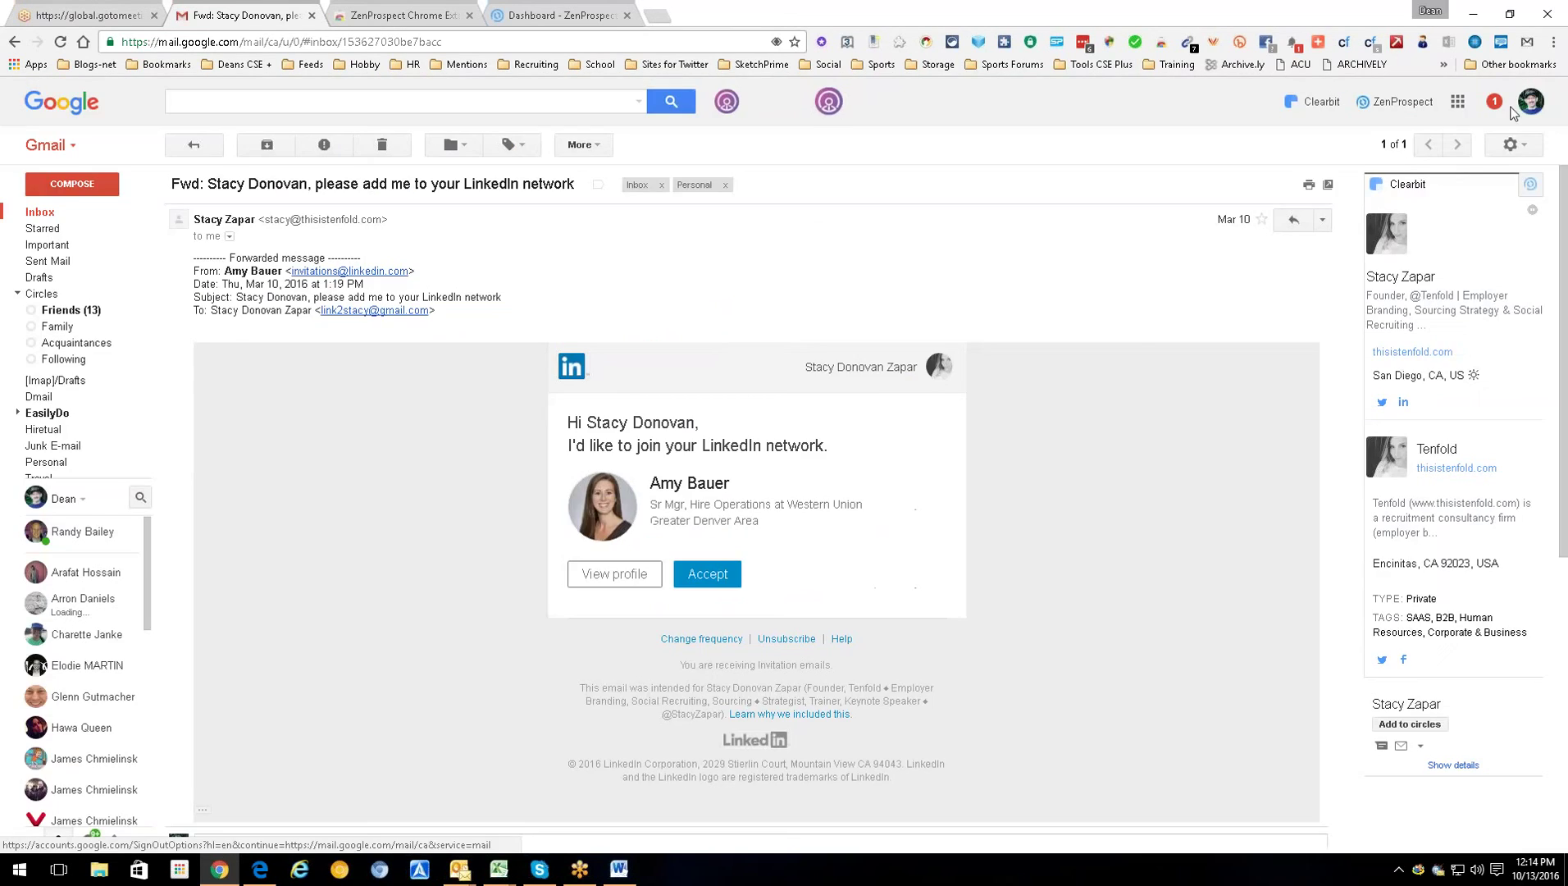
left_click(1395, 102)
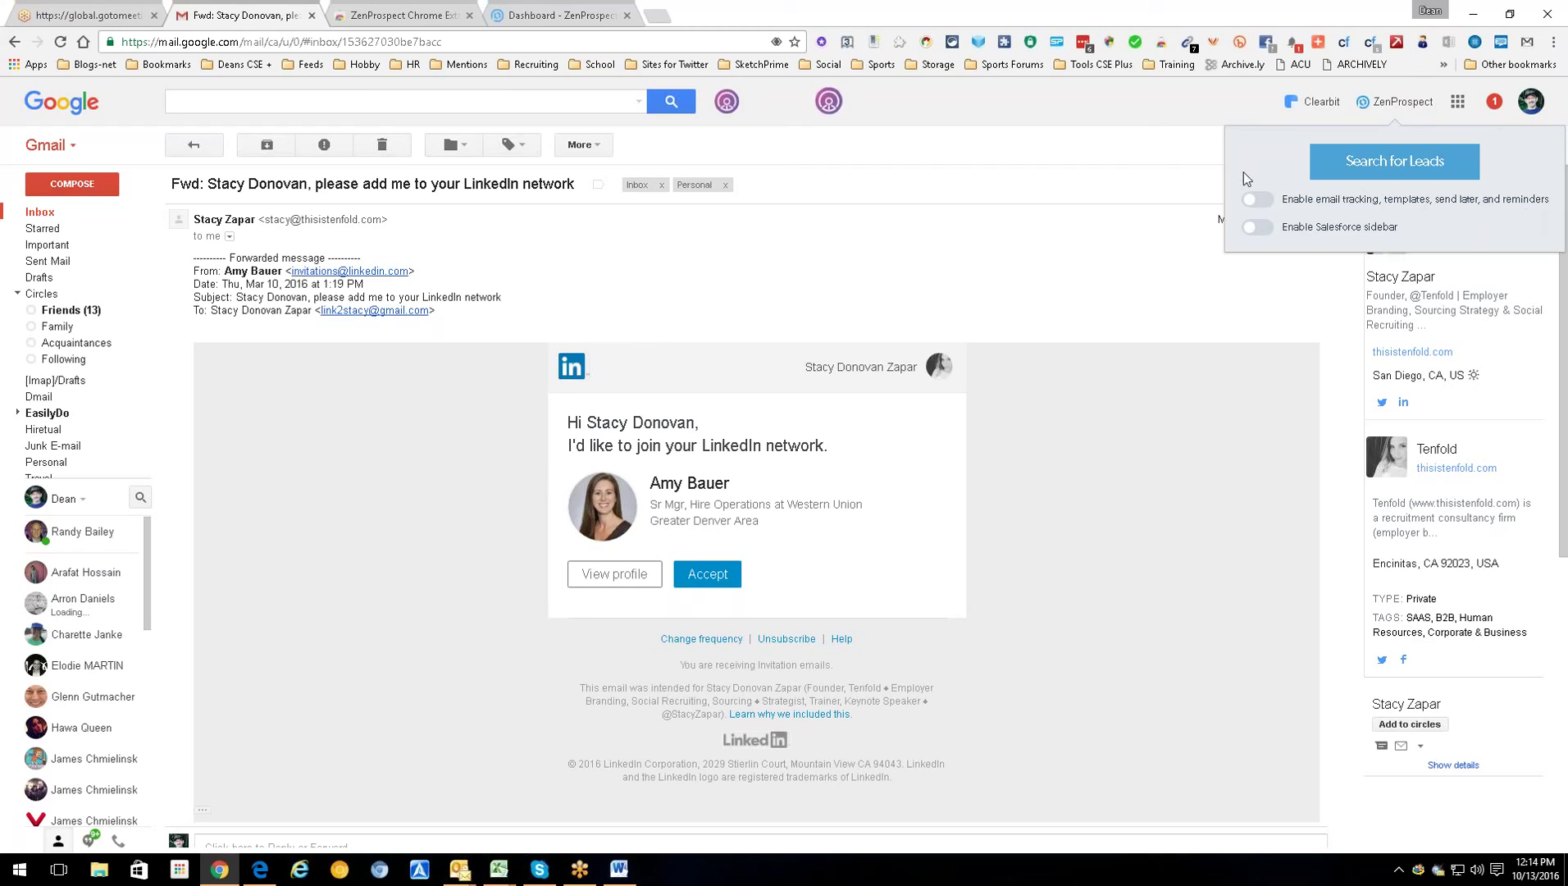
left_click(1171, 114)
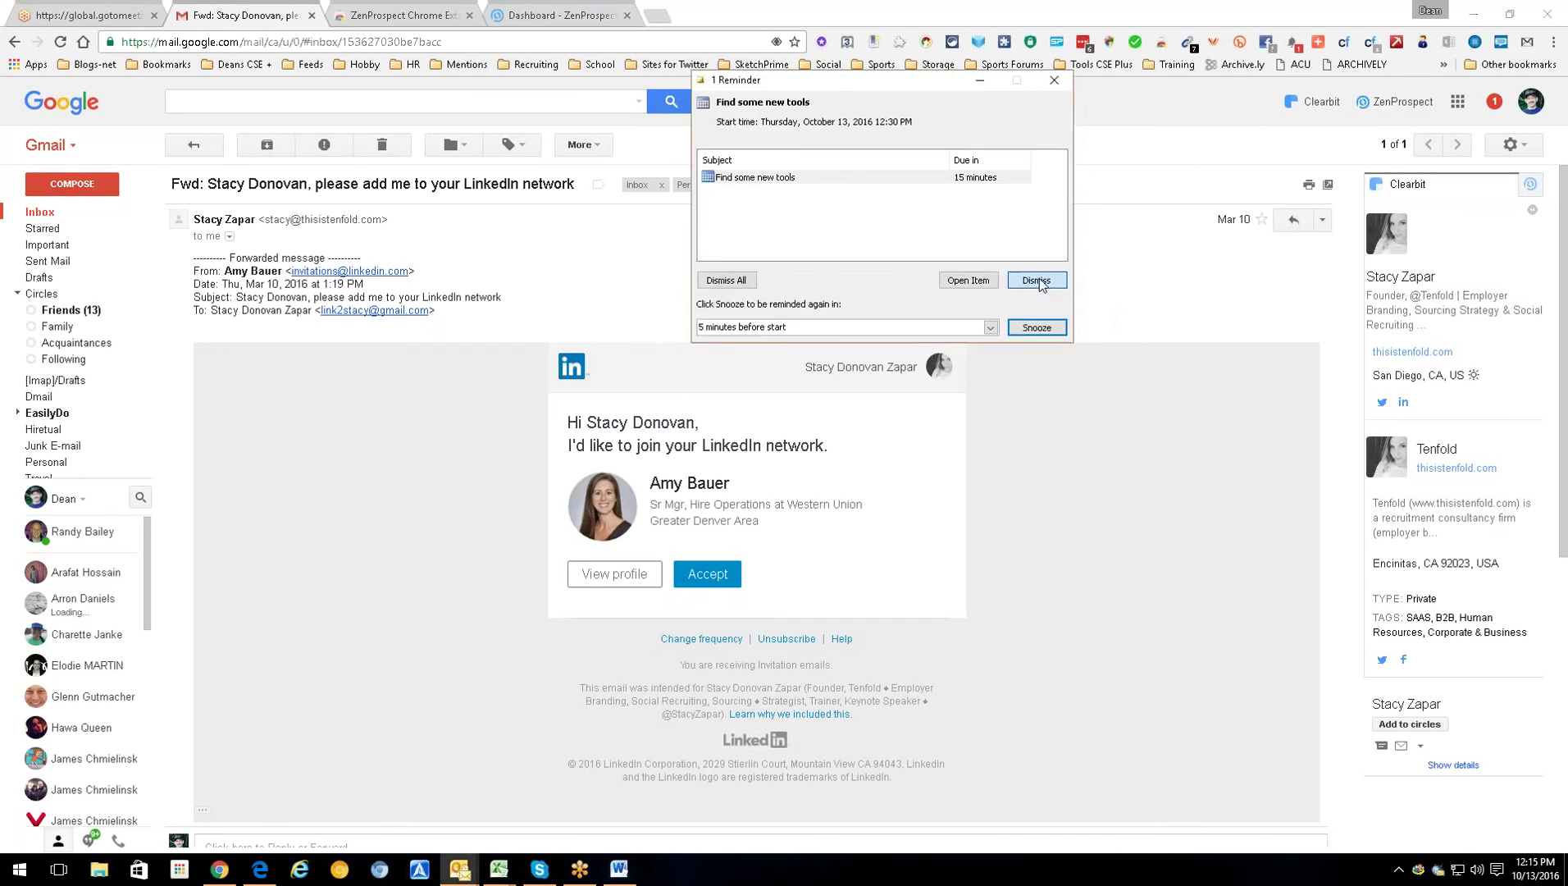
left_click(1036, 279)
left_click(548, 8)
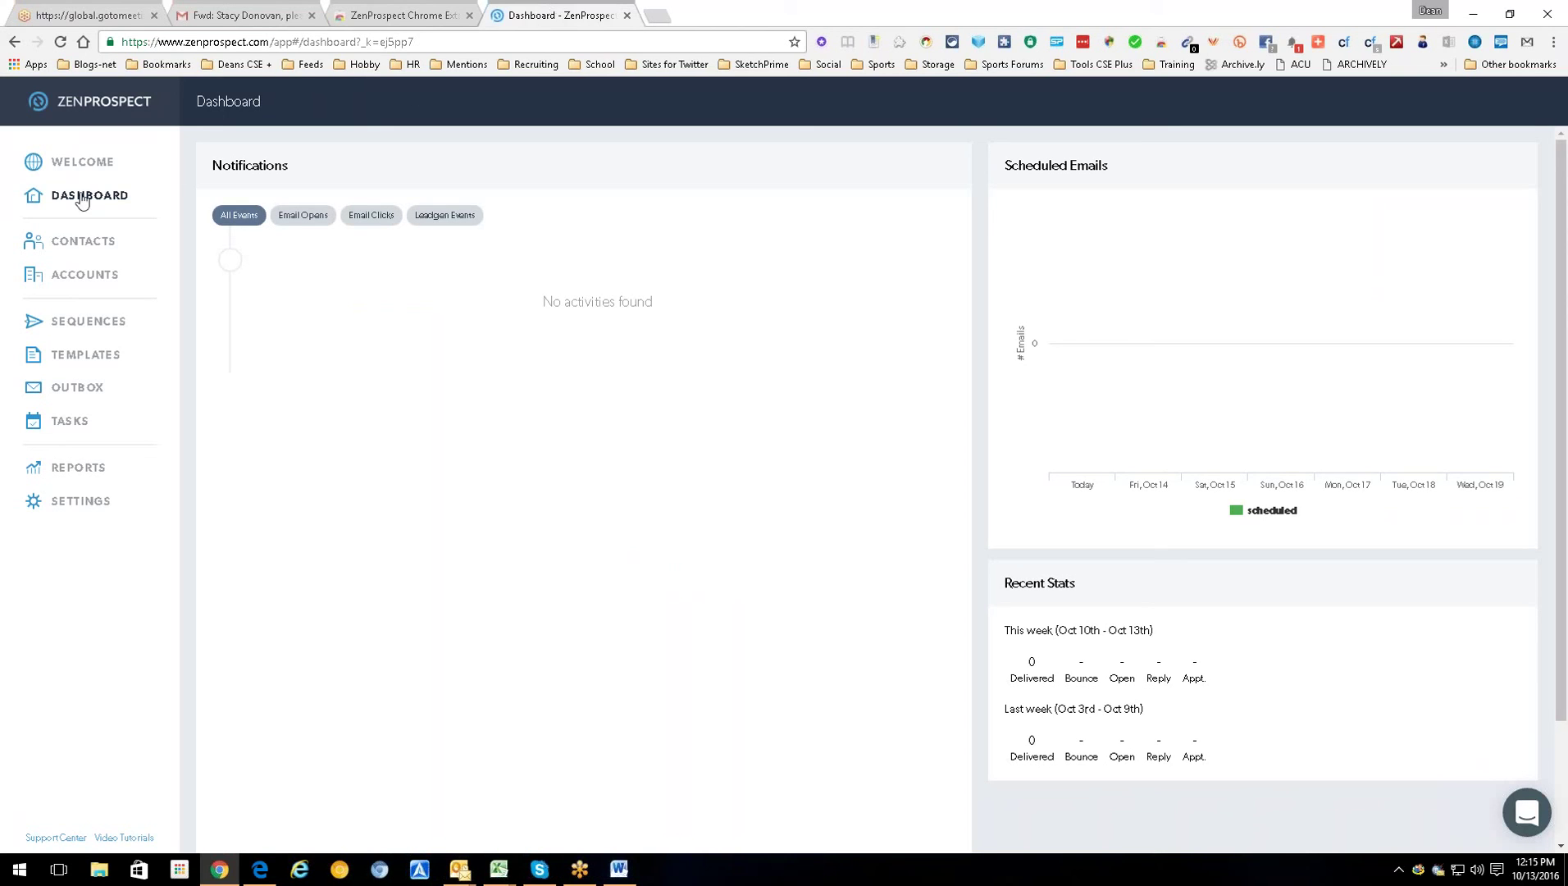
Browse the Welcome page showing the Chrome extension and email account steps complete.
left_click(97, 162)
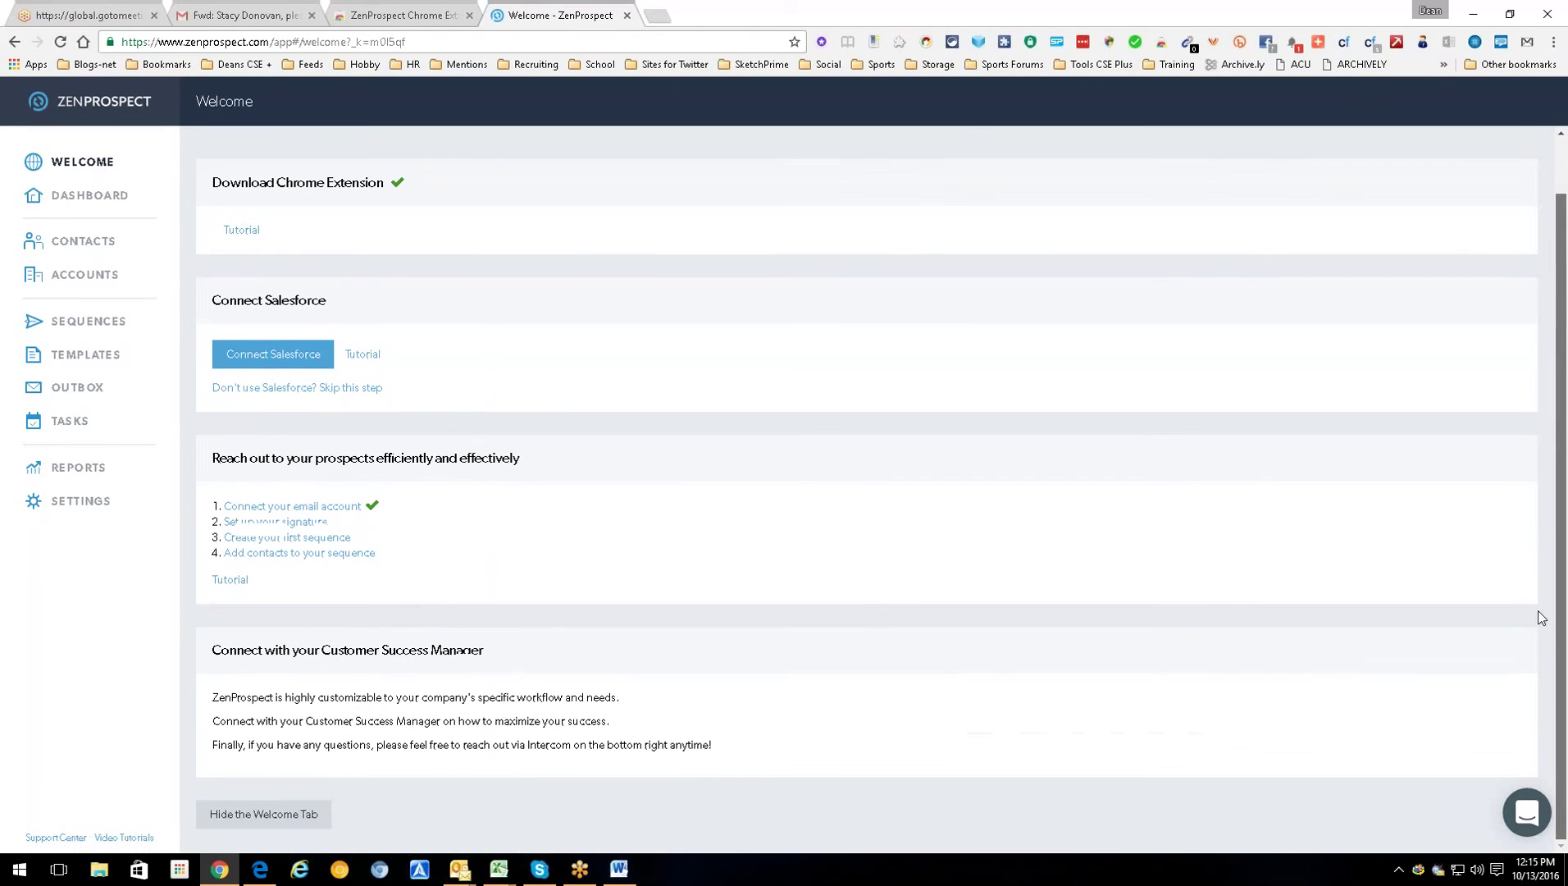
scroll(1542, 615, "down", 1)
left_click_drag(1559, 259, 1559, 211)
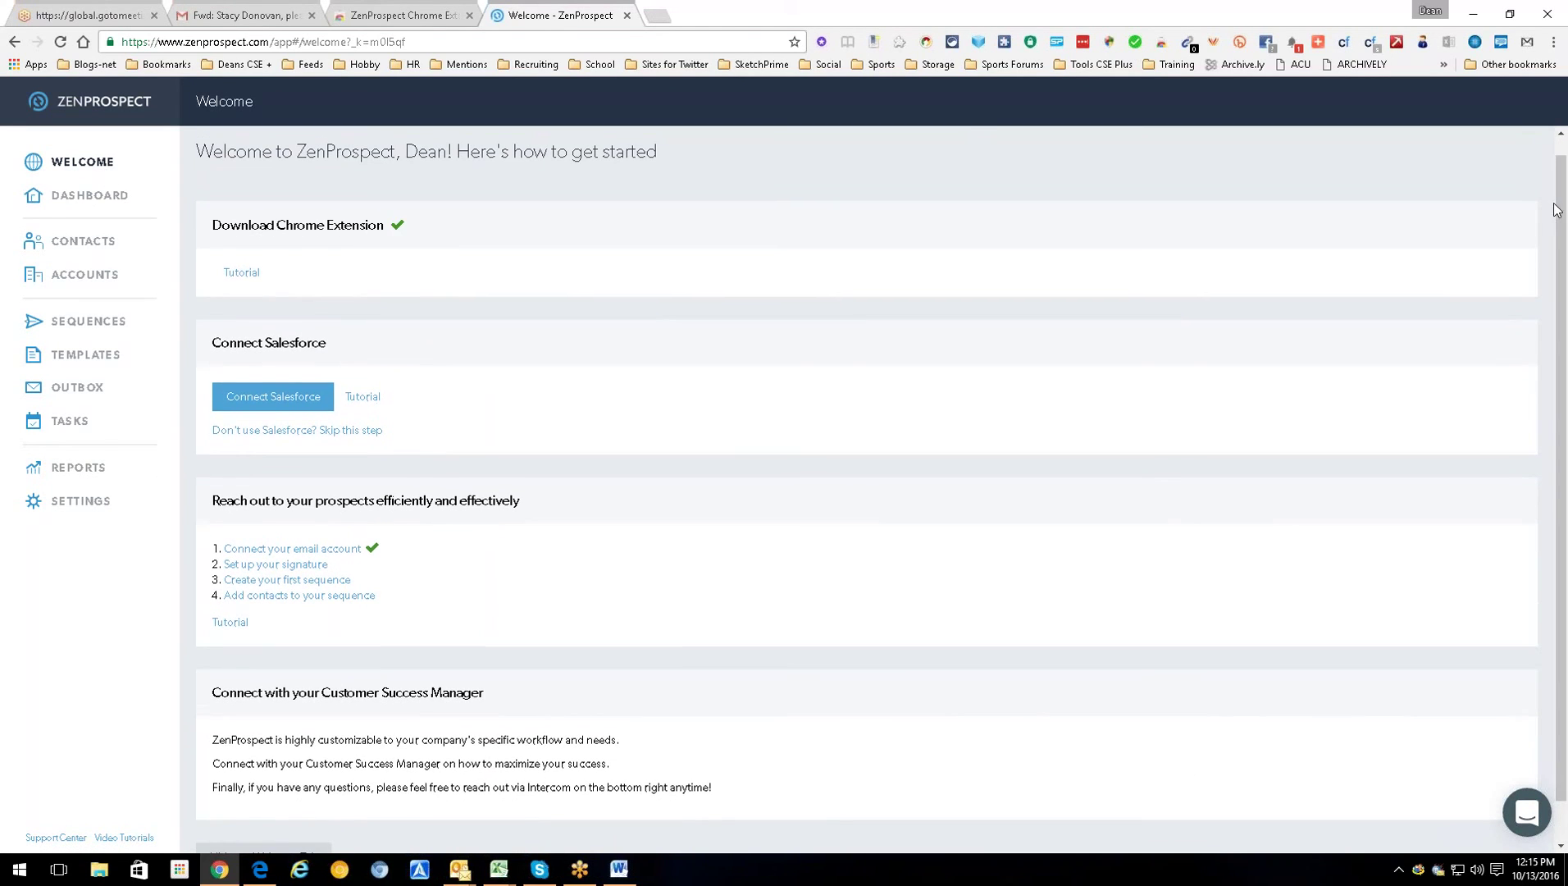